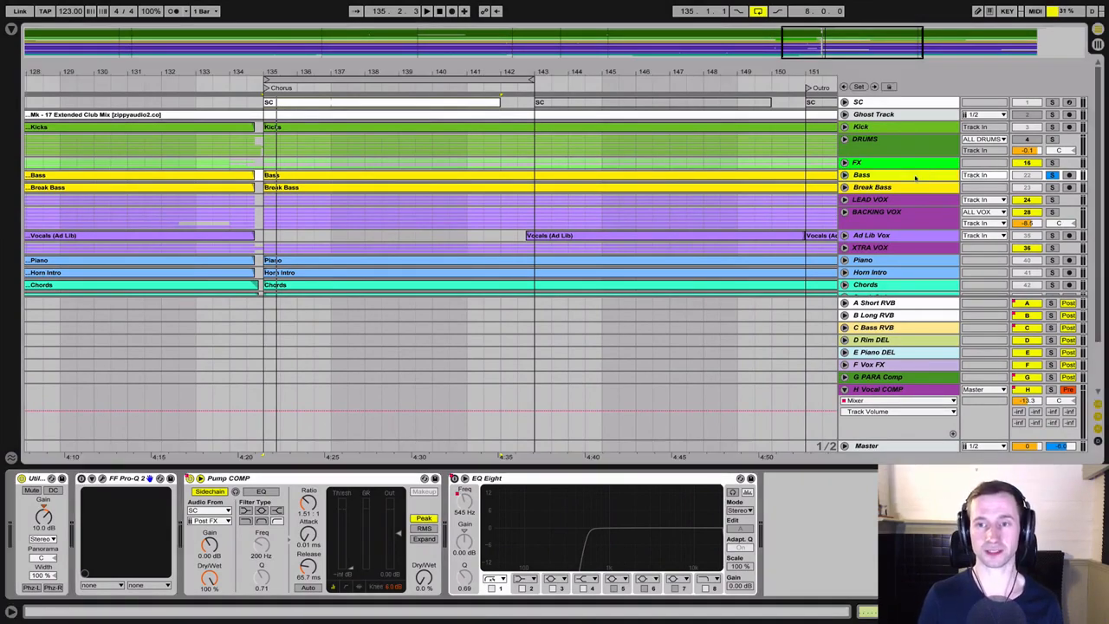
# Play the soloed Bass track from the start of the Chorus to audition its low end
pyautogui.press('space')
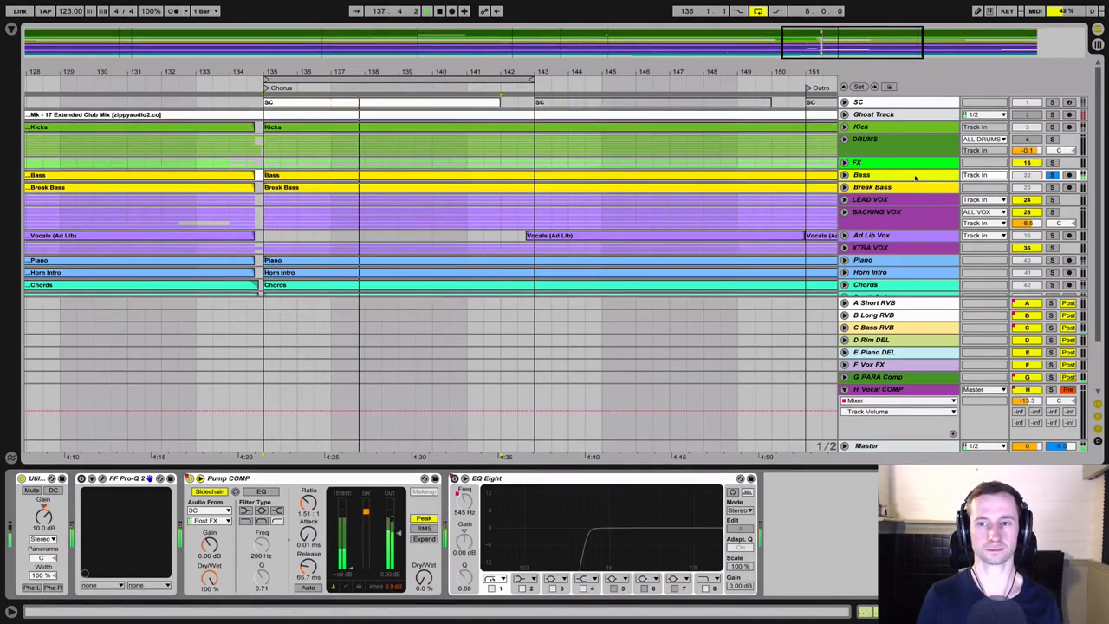
pyautogui.press('space')
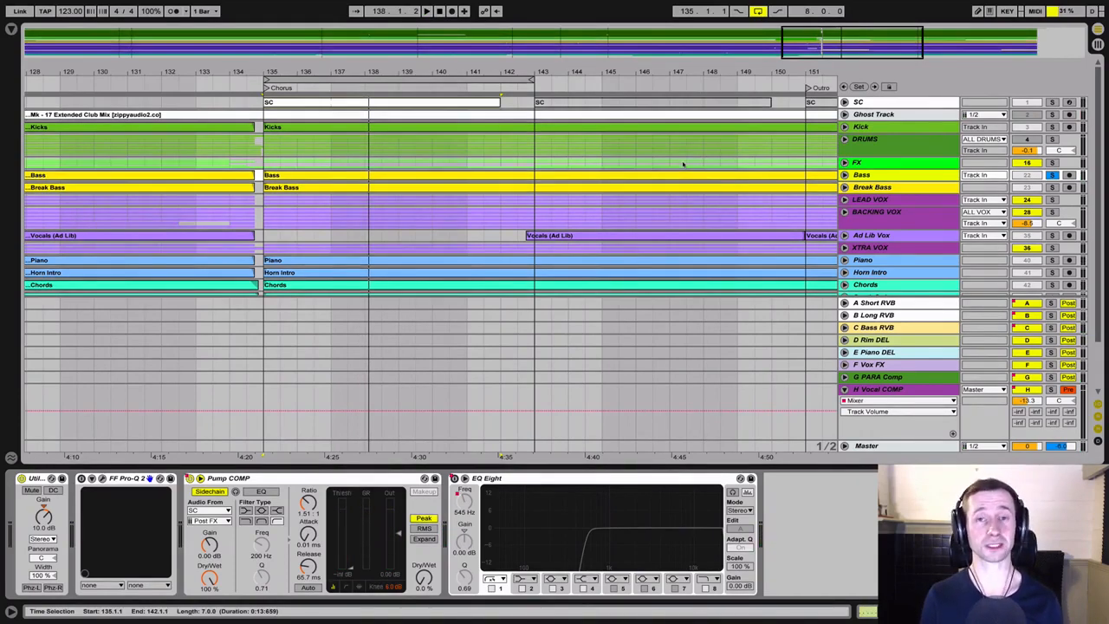
pyautogui.press('space')
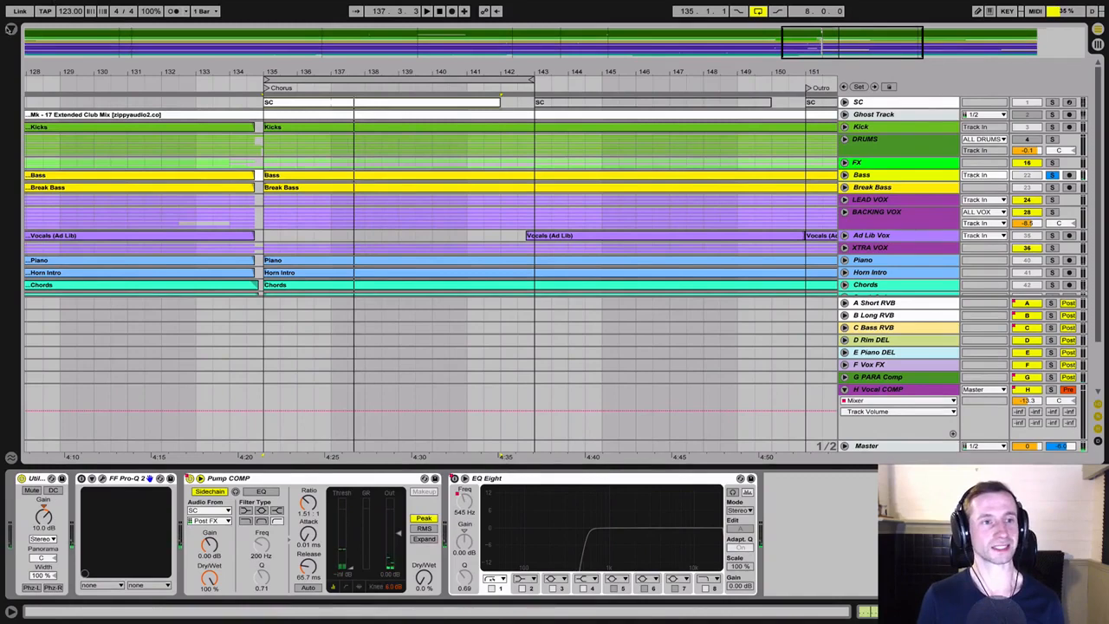
# Add FabFilter's FF Pro-Q 2 plug-in to the Bass track after the EQ Eight
pyautogui.click(12, 29)
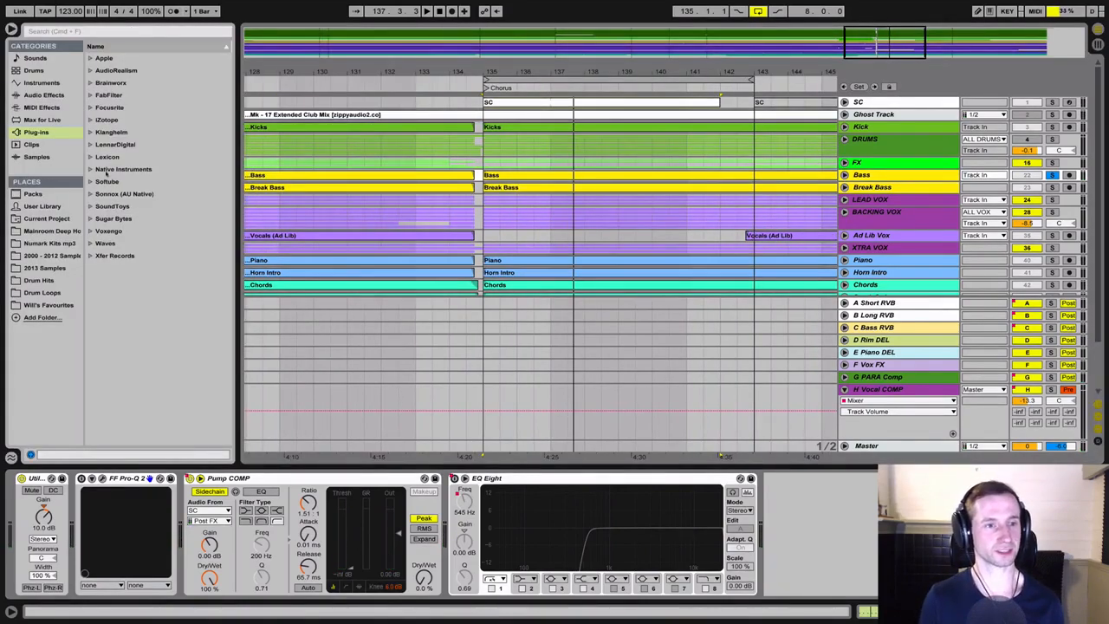
pyautogui.click(99, 107)
pyautogui.press('Up')
pyautogui.press('Right')
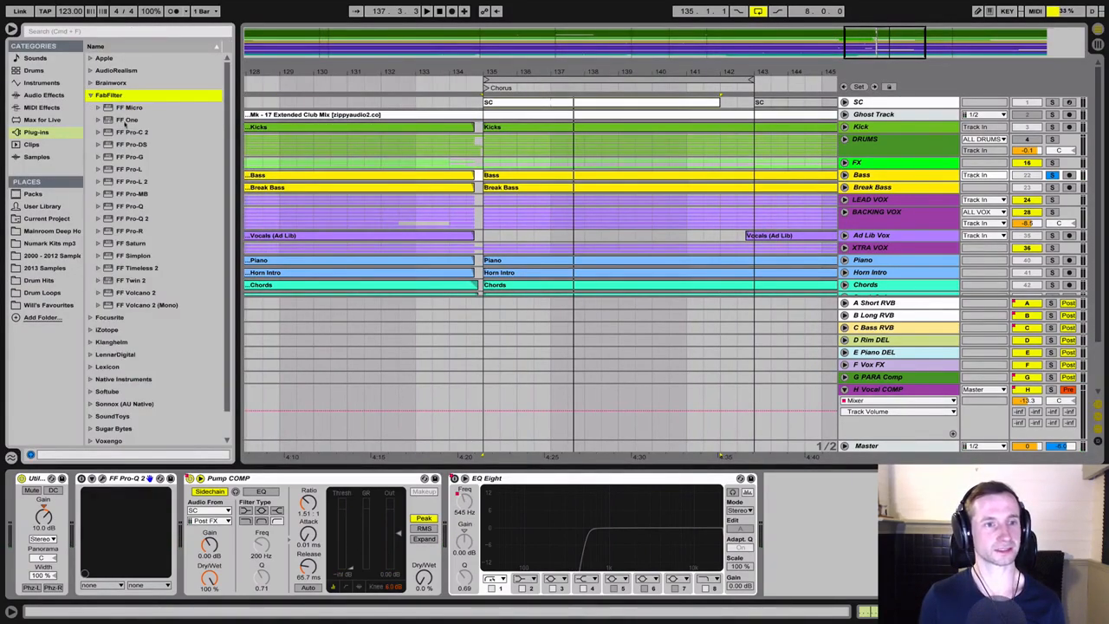
pyautogui.click(127, 211)
pyautogui.click(128, 220)
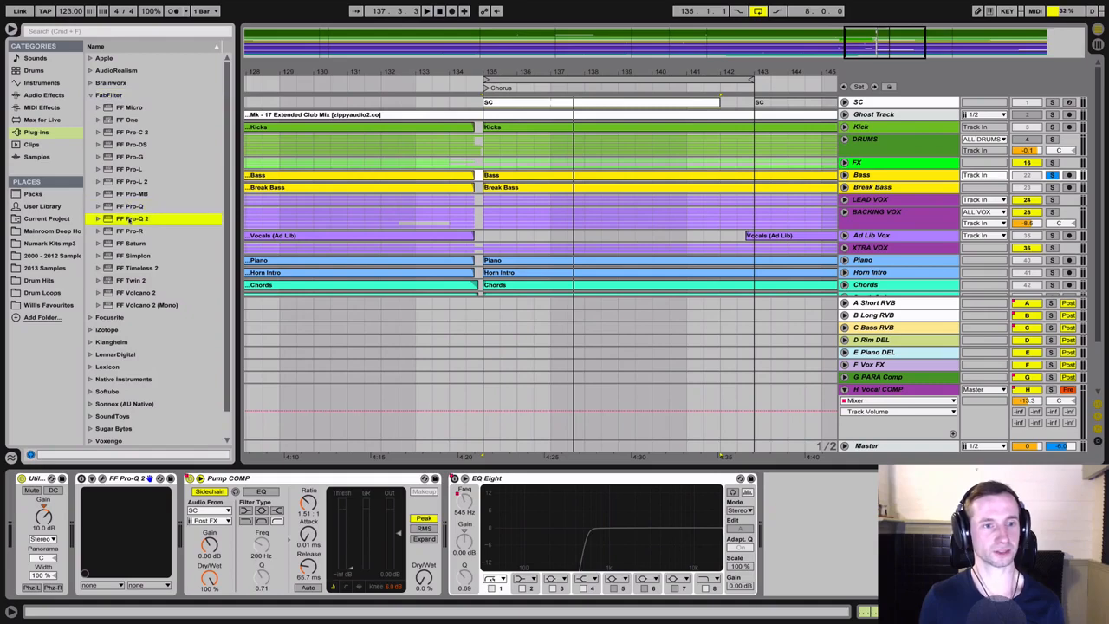
pyautogui.moveTo(660, 478); pyautogui.dragTo(795, 499)
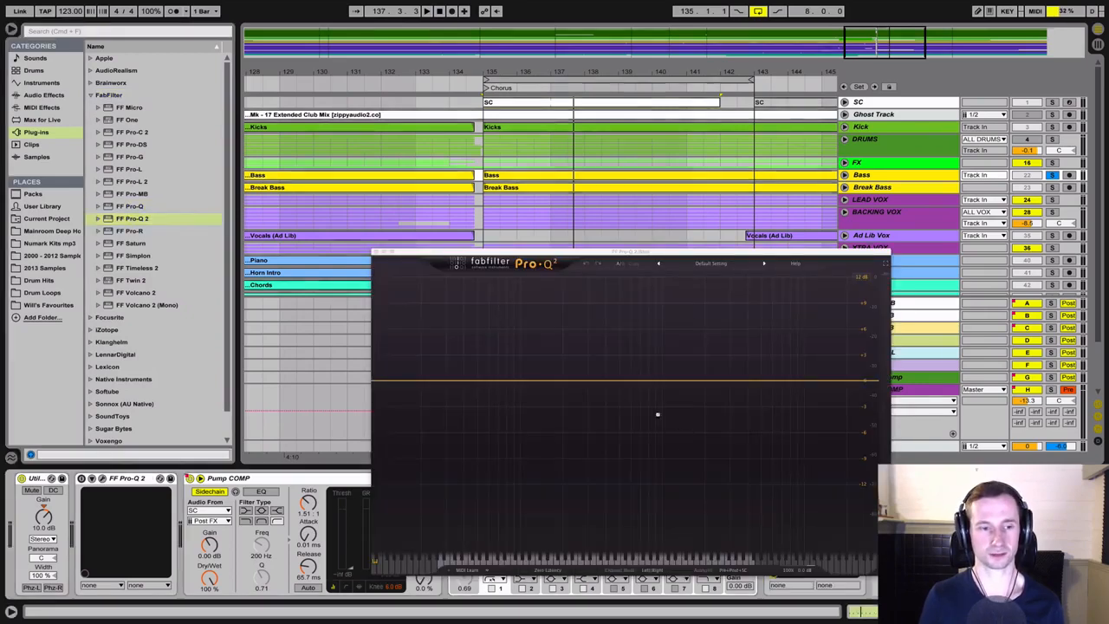
# Add a 72 dB/oct high-cut band at about 94.5 Hz and play the bass to isolate its sub frequencies
pyautogui.doubleClick(858, 381)
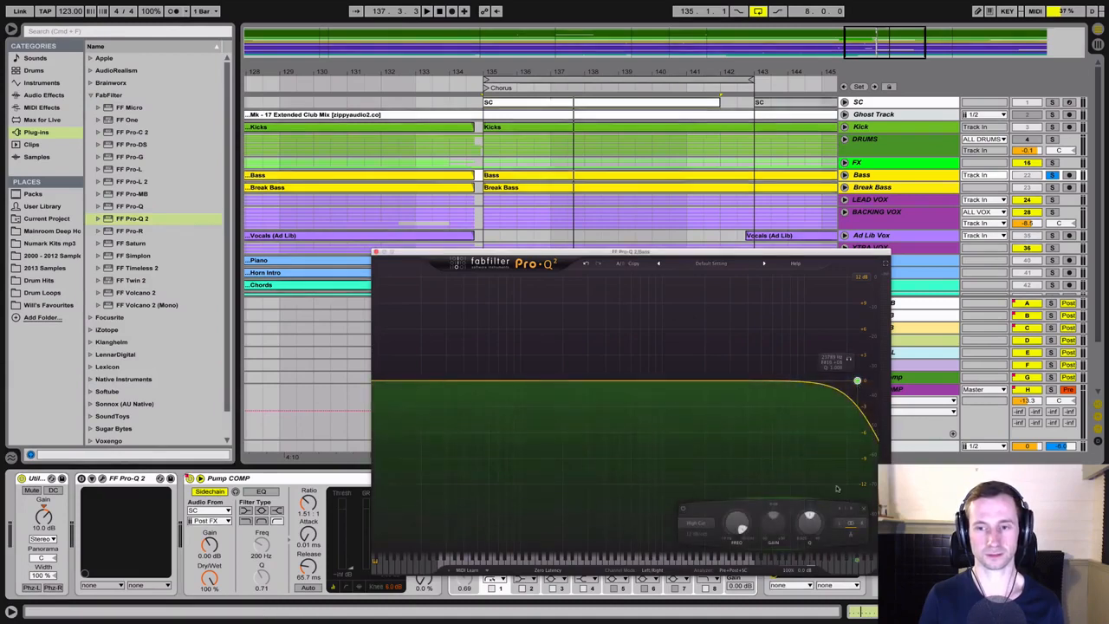
pyautogui.press('space')
pyautogui.moveTo(737, 525); pyautogui.dragTo(737, 585)
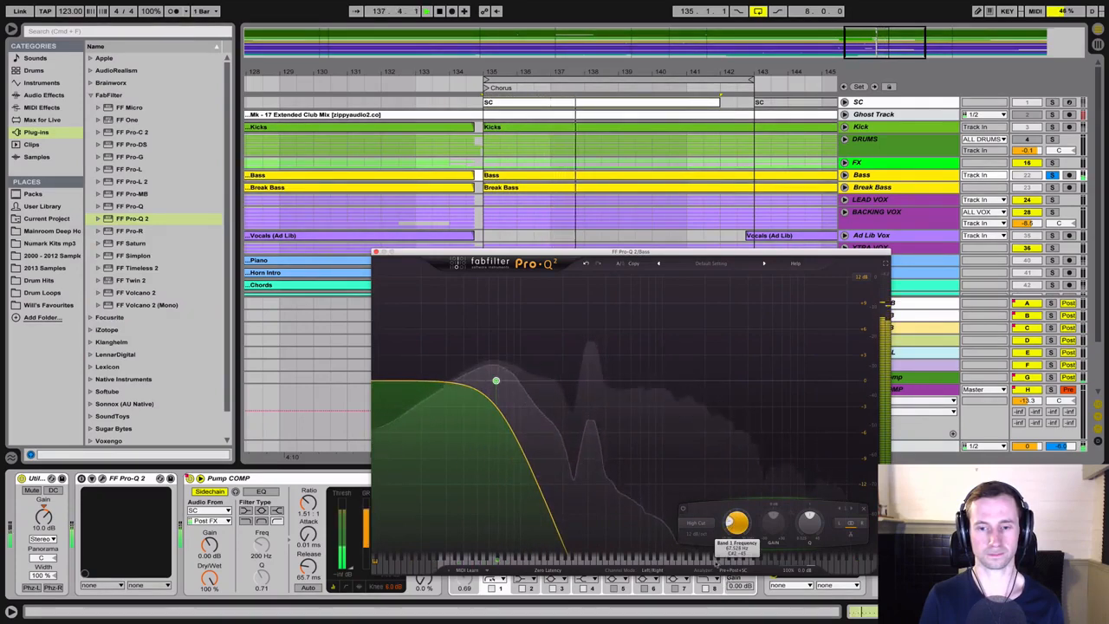
pyautogui.click(695, 534)
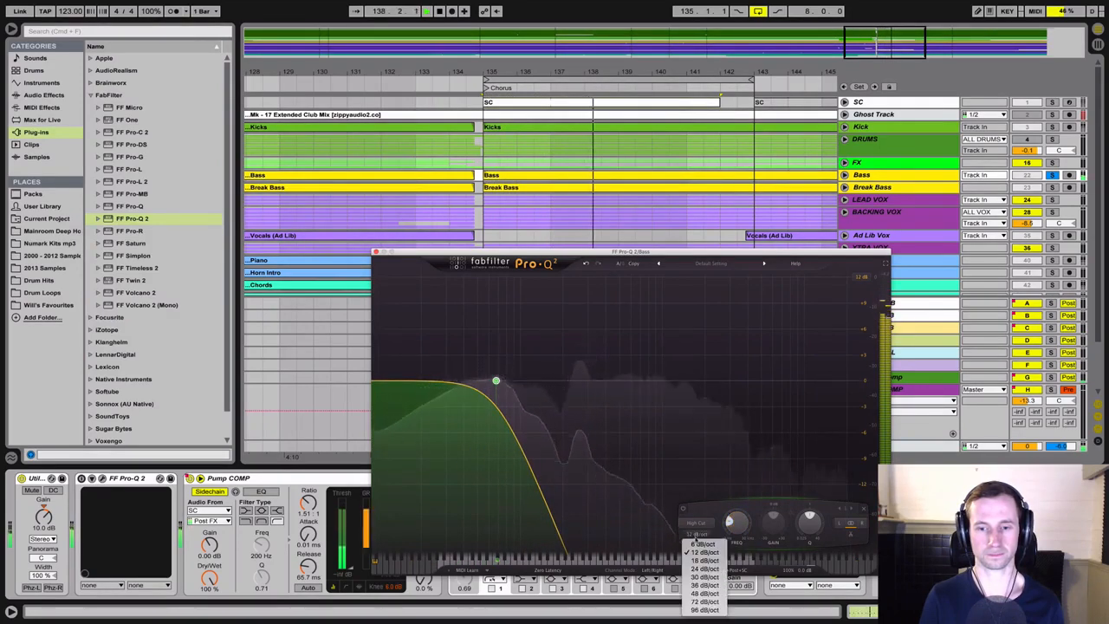
pyautogui.click(704, 601)
pyautogui.moveTo(736, 530); pyautogui.dragTo(740, 530)
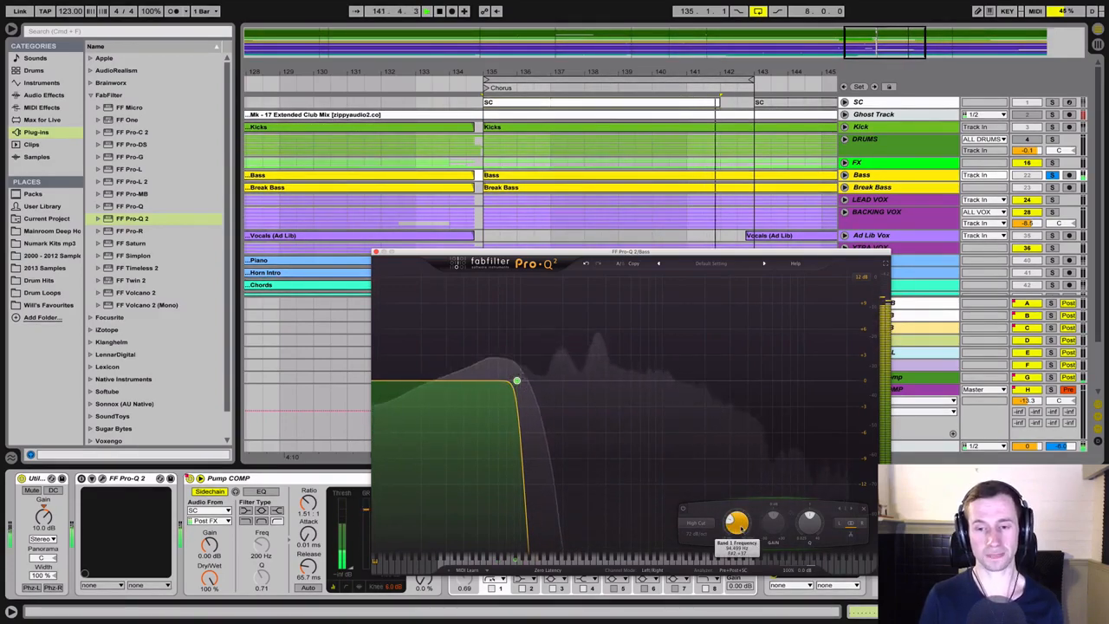
# Change the band to Low Cut and raise its frequency during playback to audition the bass without sub
pyautogui.click(710, 525)
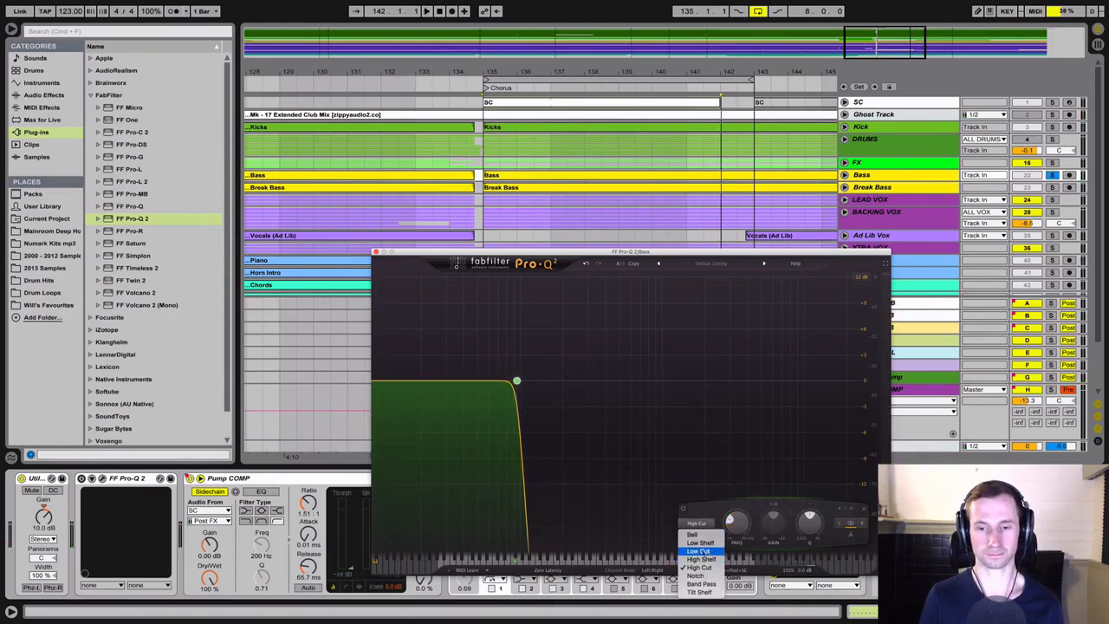
pyautogui.click(700, 551)
pyautogui.press('space')
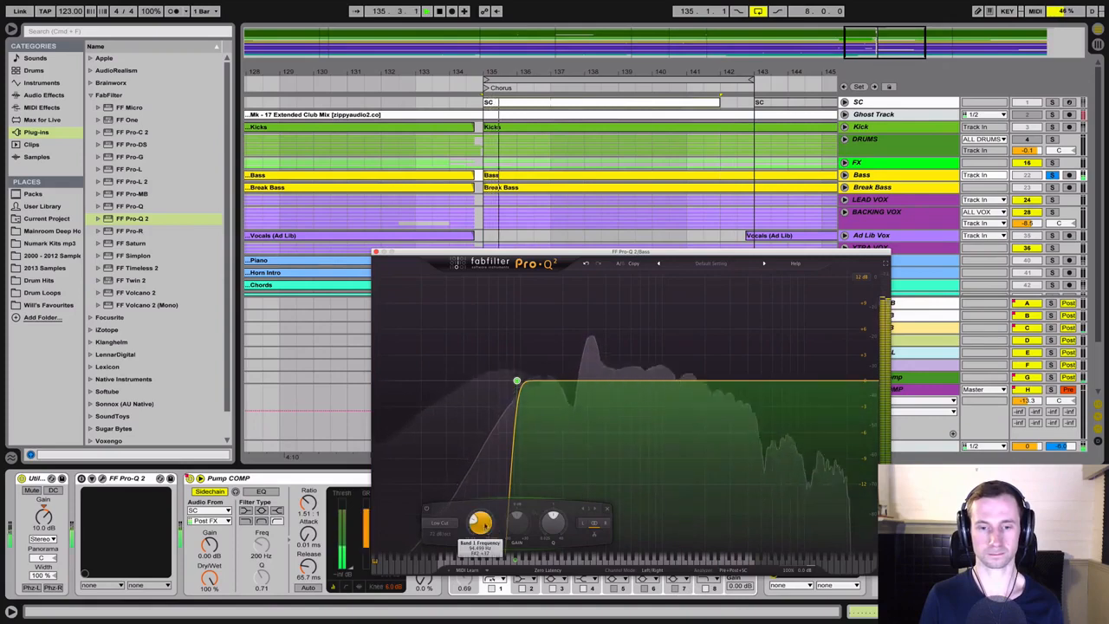
pyautogui.moveTo(485, 525); pyautogui.dragTo(504, 510)
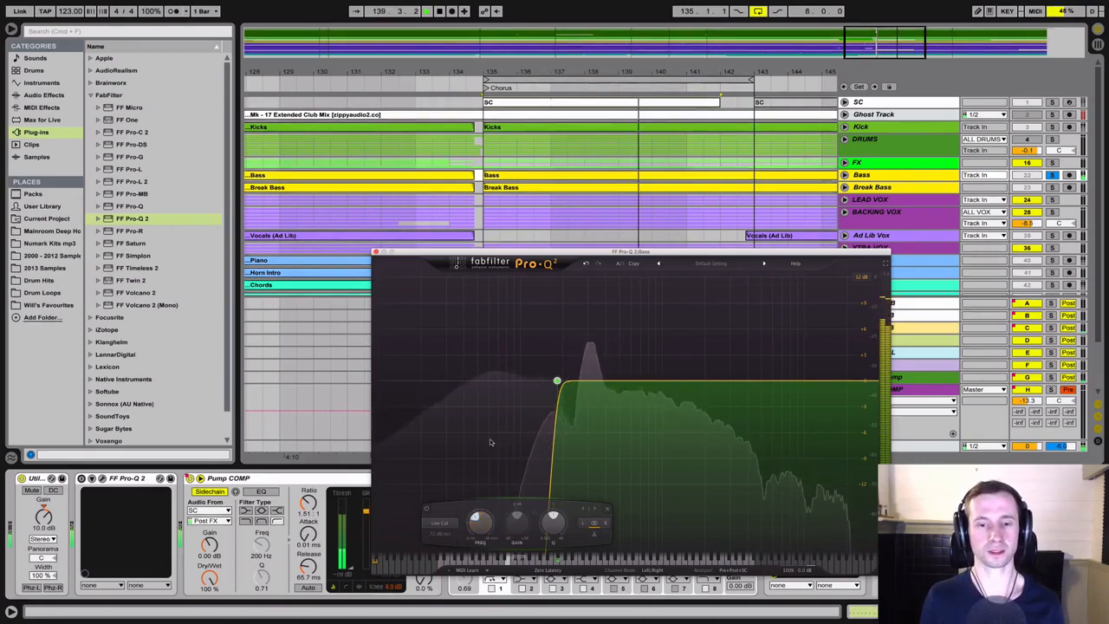
# Stop playback and delete the added FF Pro-Q 2 from the end of the Bass chain
pyautogui.press('space')
pyautogui.click(376, 251)
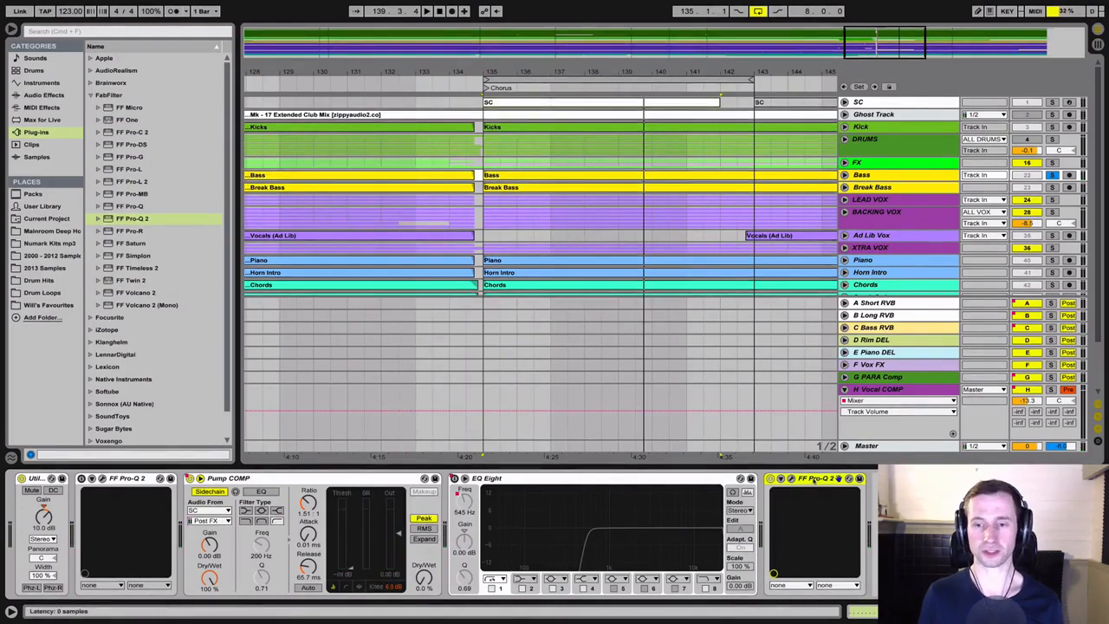
pyautogui.press('Delete')
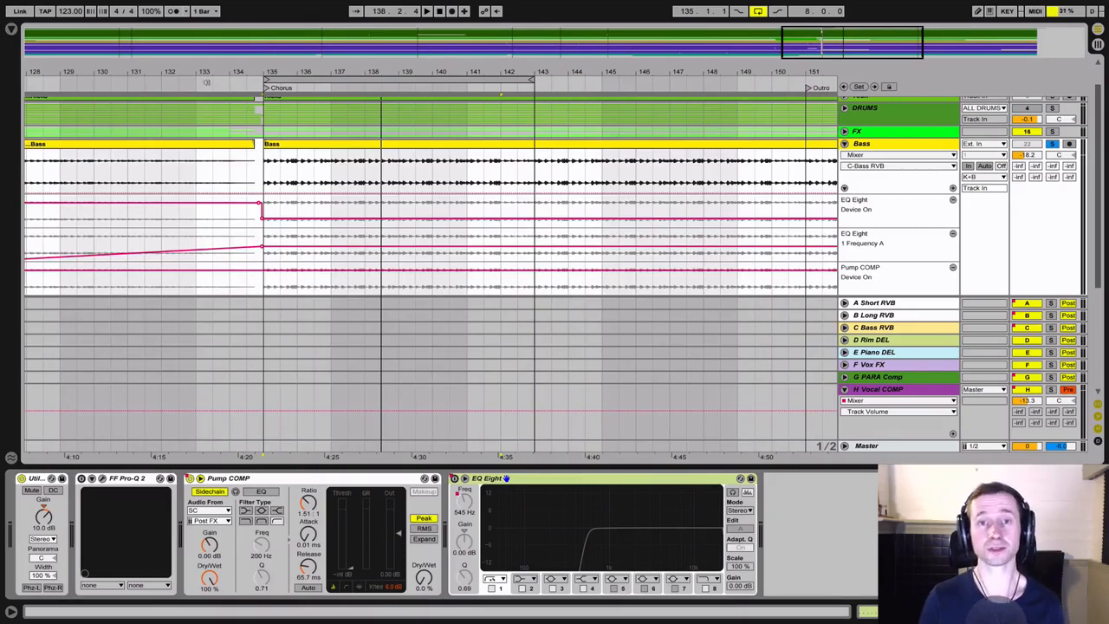
# Audition the bass, including with the editor of the FF Pro-Q 2 before Pump COMP open, to examine its spectrum
pyautogui.press('space')
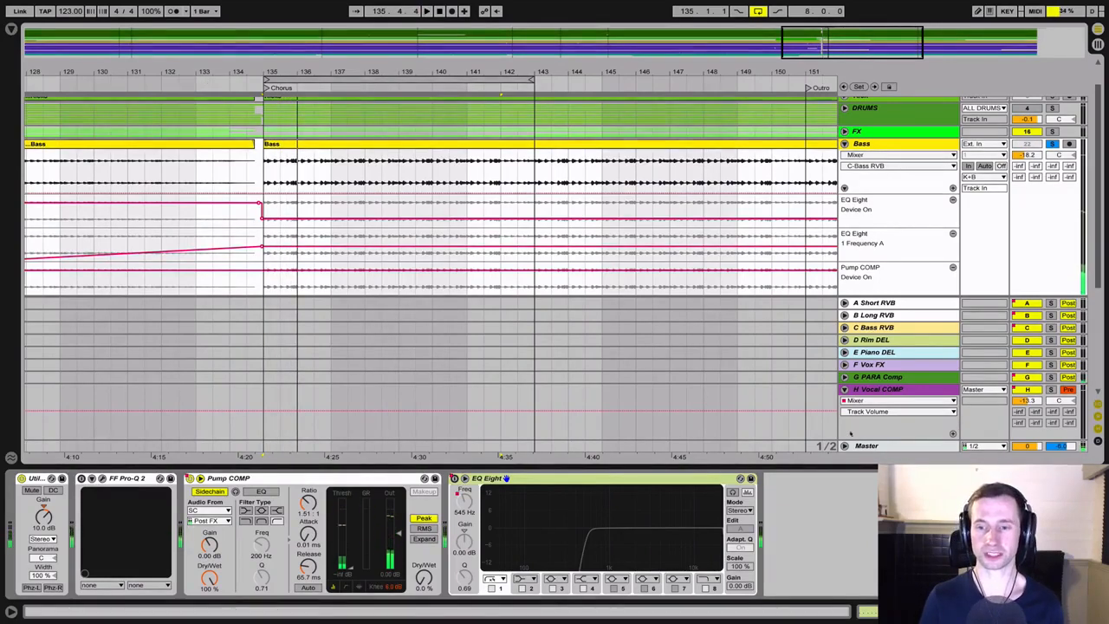
pyautogui.press('space')
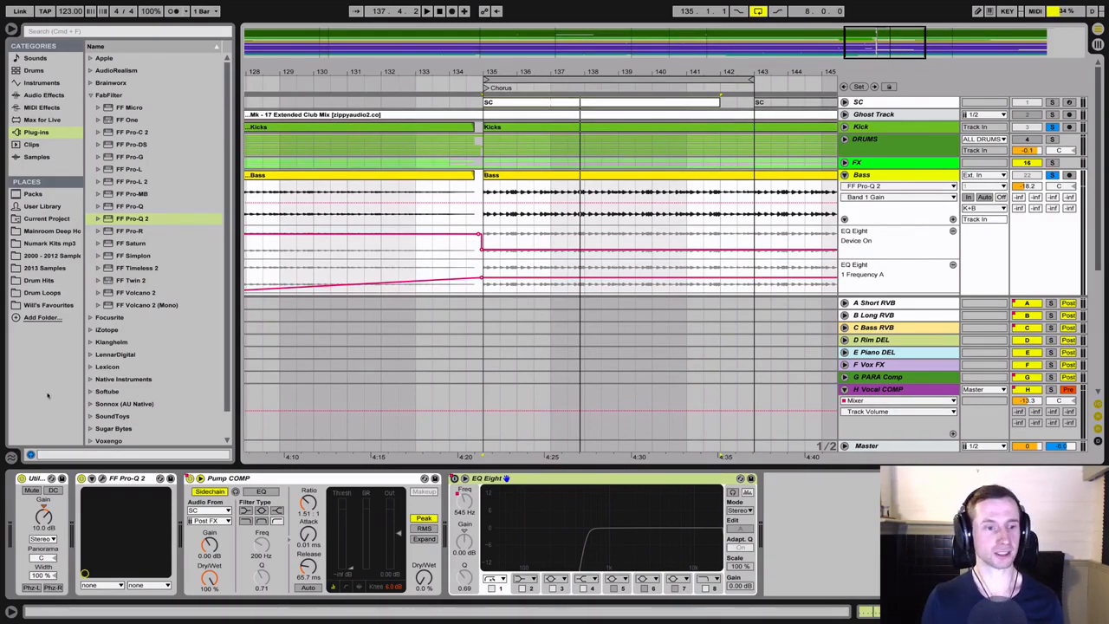
pyautogui.click(102, 479)
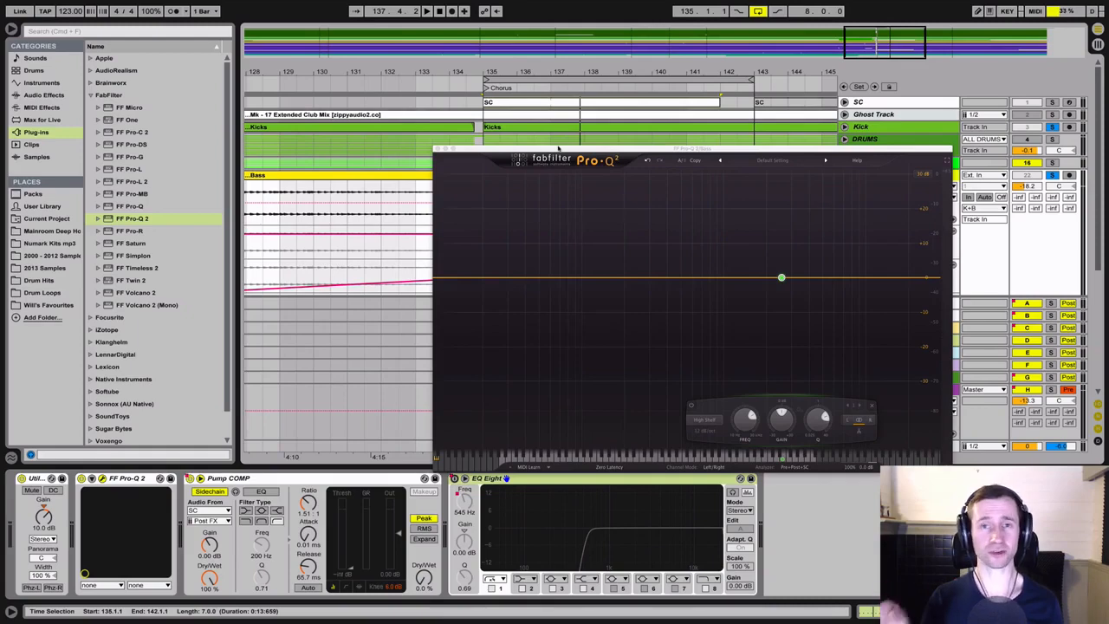
pyautogui.moveTo(558, 149); pyautogui.dragTo(235, 94)
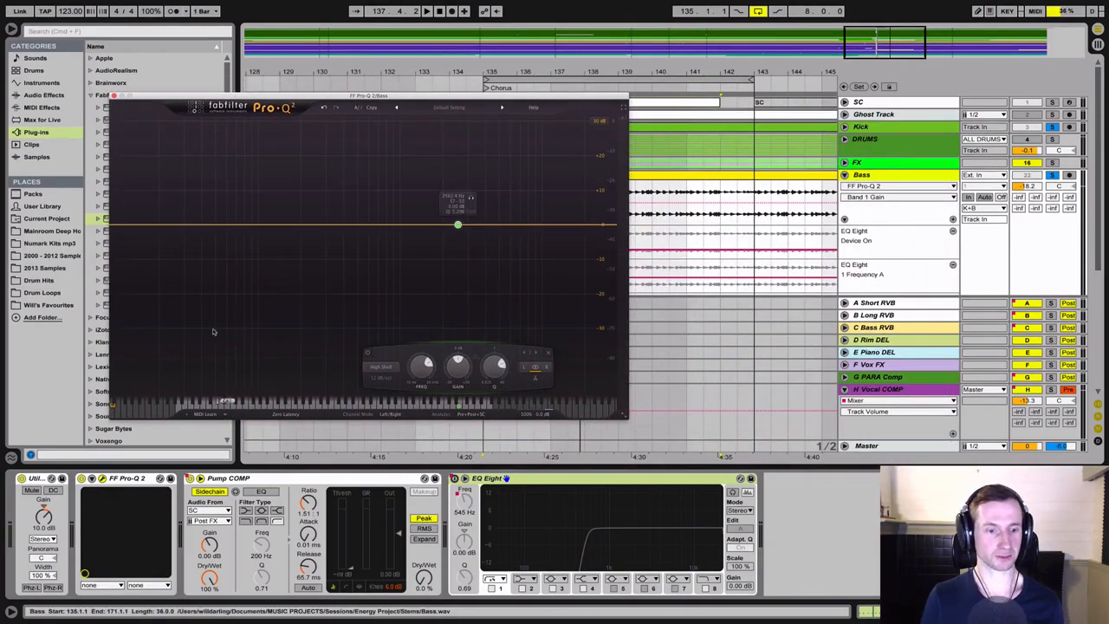
pyautogui.press('space')
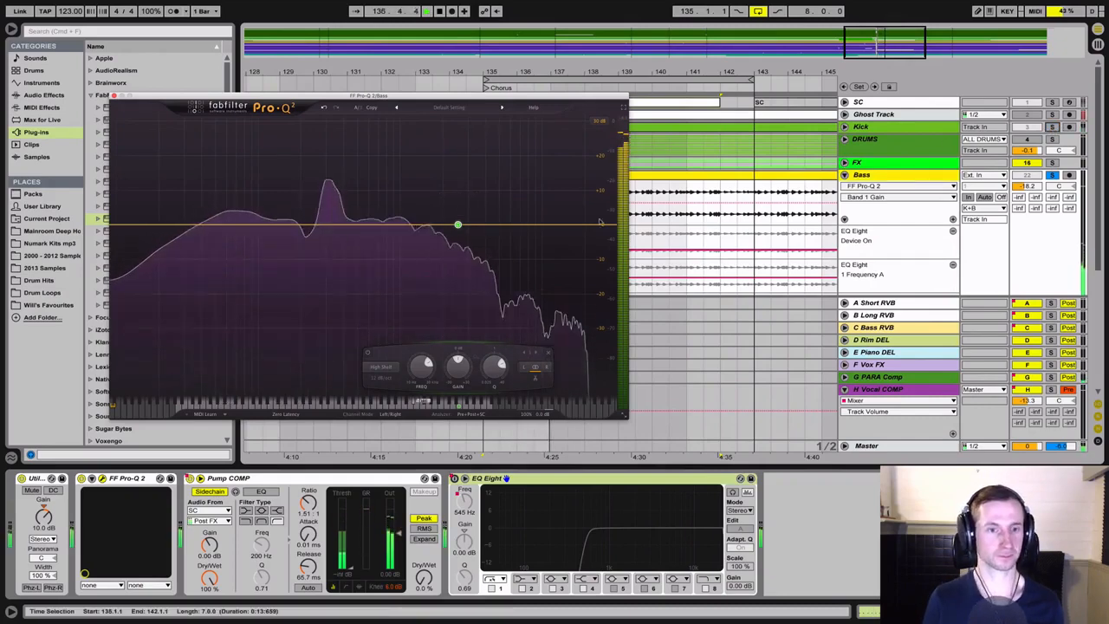
pyautogui.press('space')
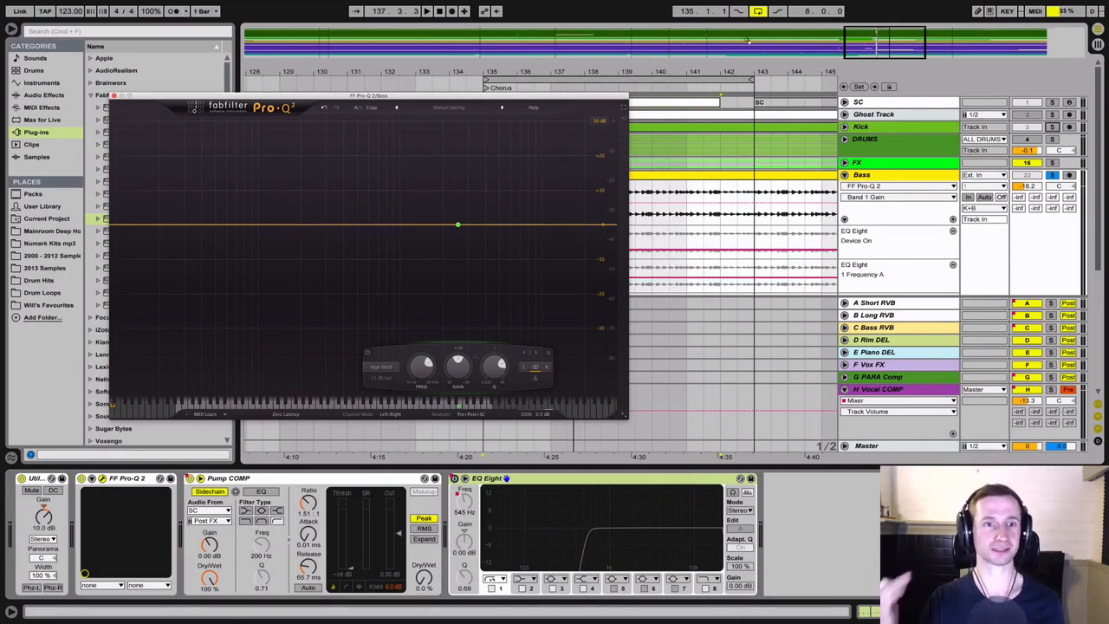
# Play the kick and bass together with the Pro-Q 2 spectrum in view, and collapse the Pump COMP device
pyautogui.moveTo(317, 95); pyautogui.dragTo(407, 81)
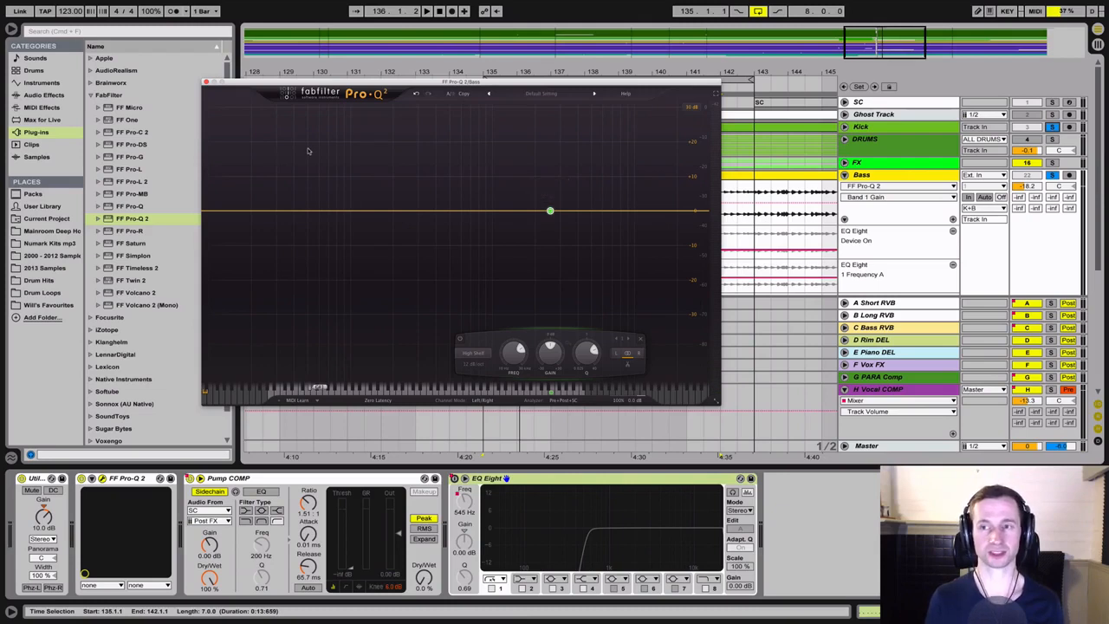
pyautogui.press('space')
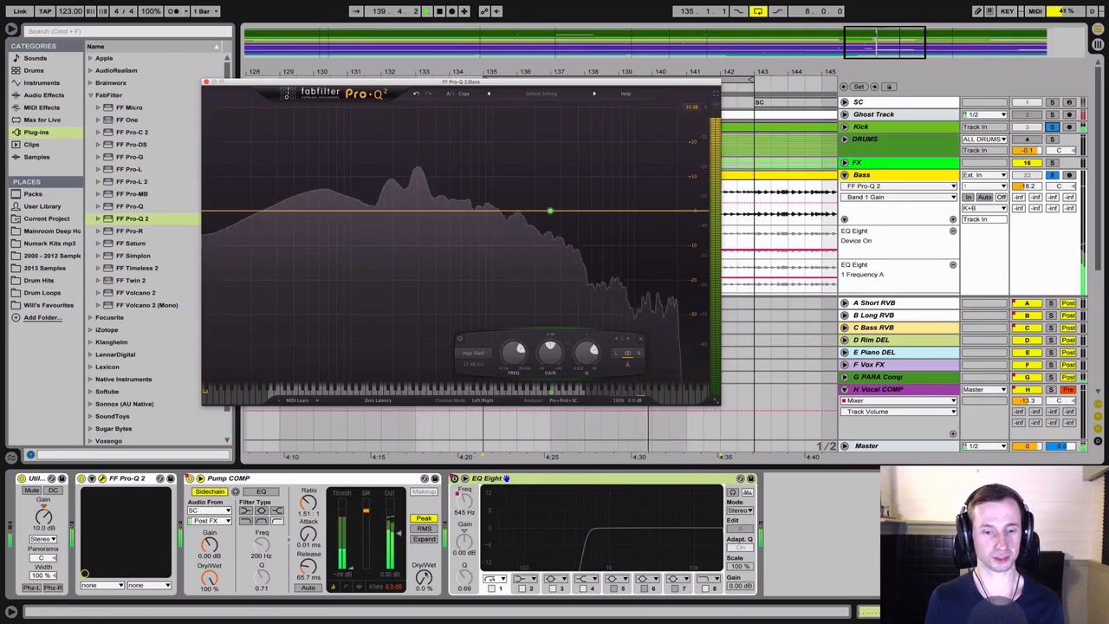
pyautogui.click(213, 502)
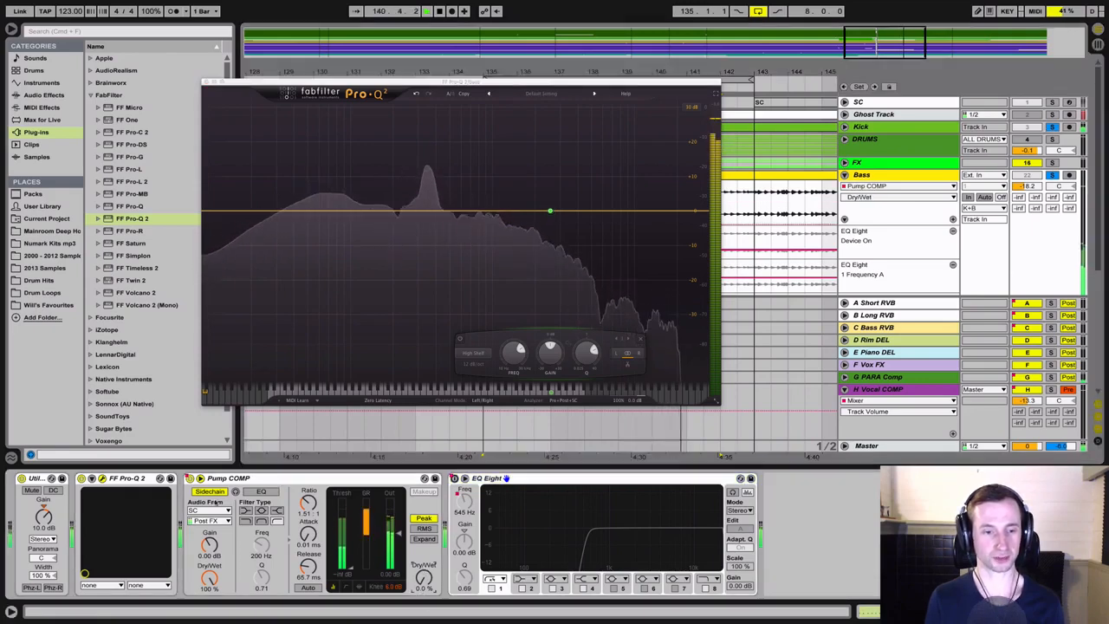
pyautogui.doubleClick(286, 478)
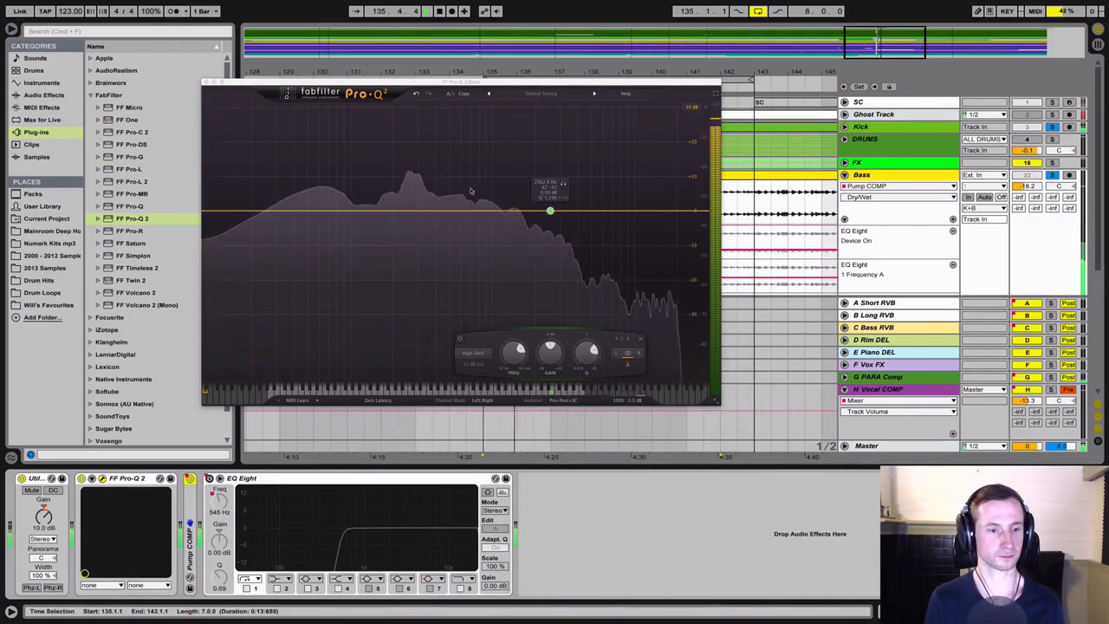
pyautogui.press('space')
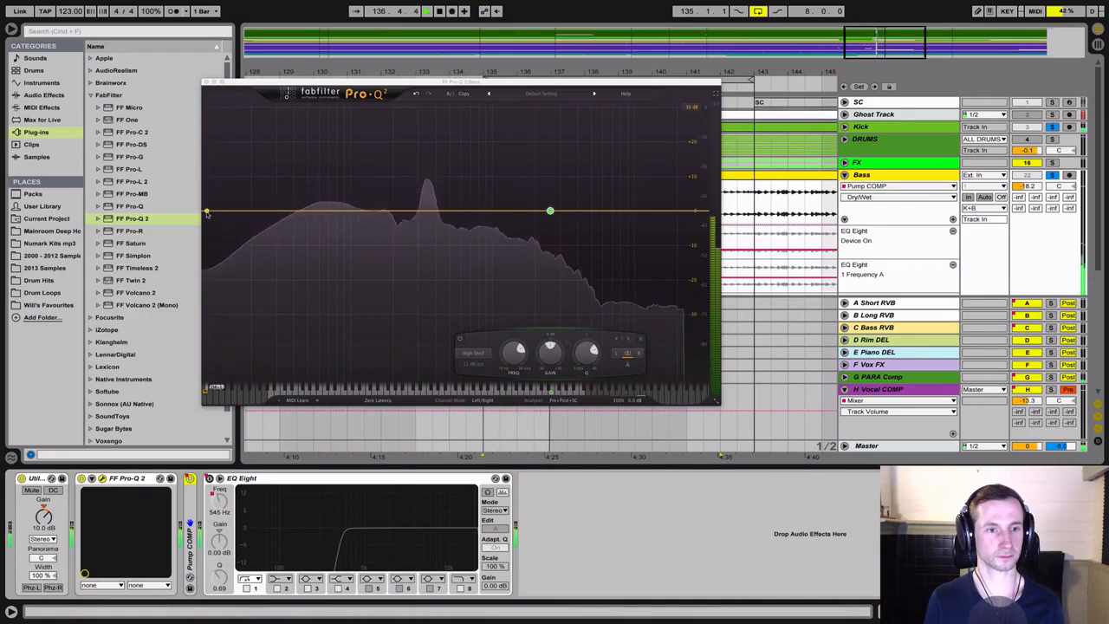
# Add a low-cut band at the bottom of the Bass track's Pro-Q 2 spectrum with a 36 dB/oct slope
pyautogui.click(208, 212)
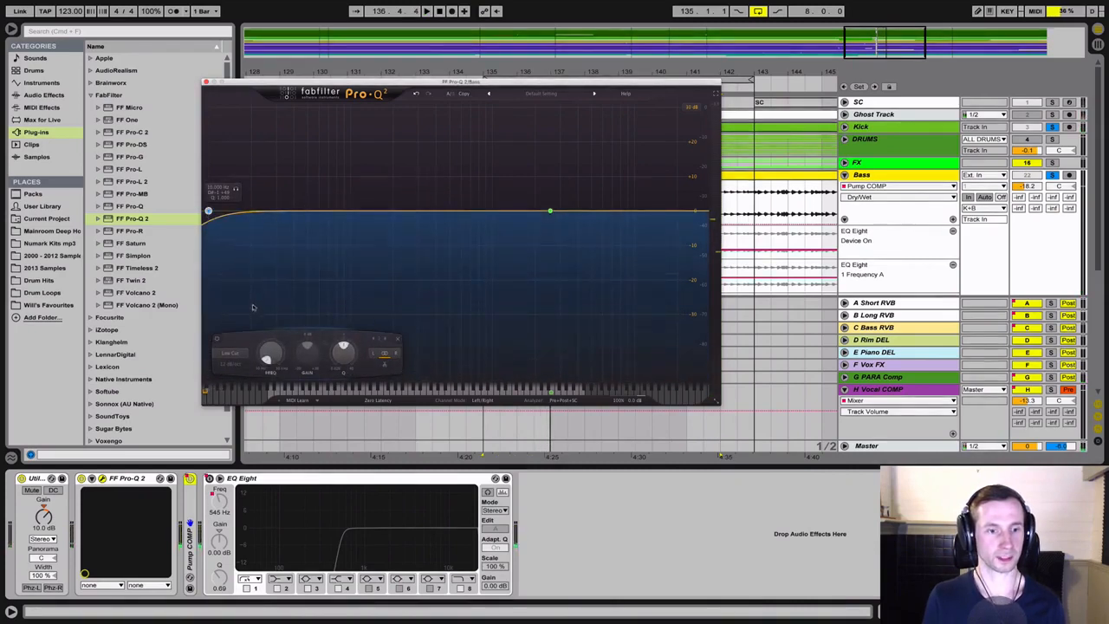
pyautogui.click(233, 355)
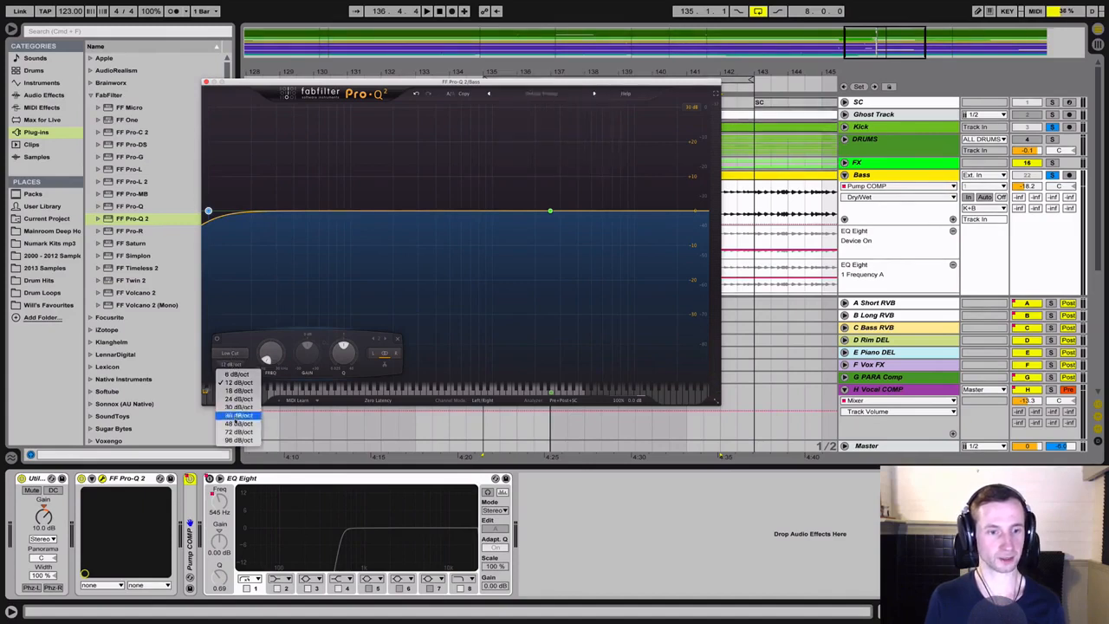
pyautogui.click(236, 424)
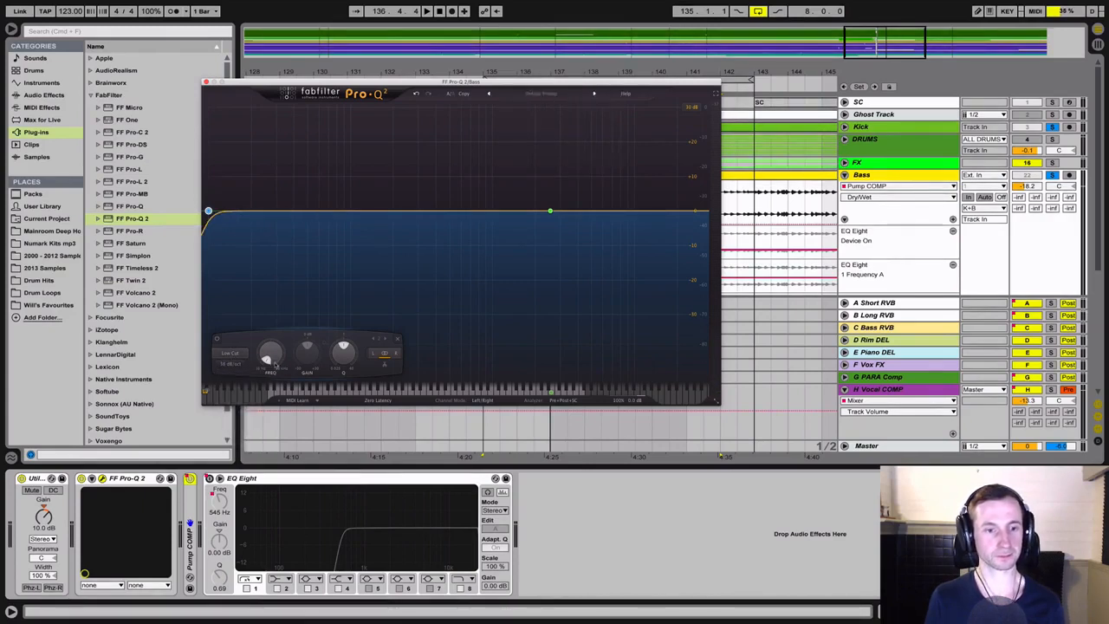
# Sweep the low-cut frequency during playback and settle it at about 30 Hz
pyautogui.click(271, 356)
pyautogui.press('space')
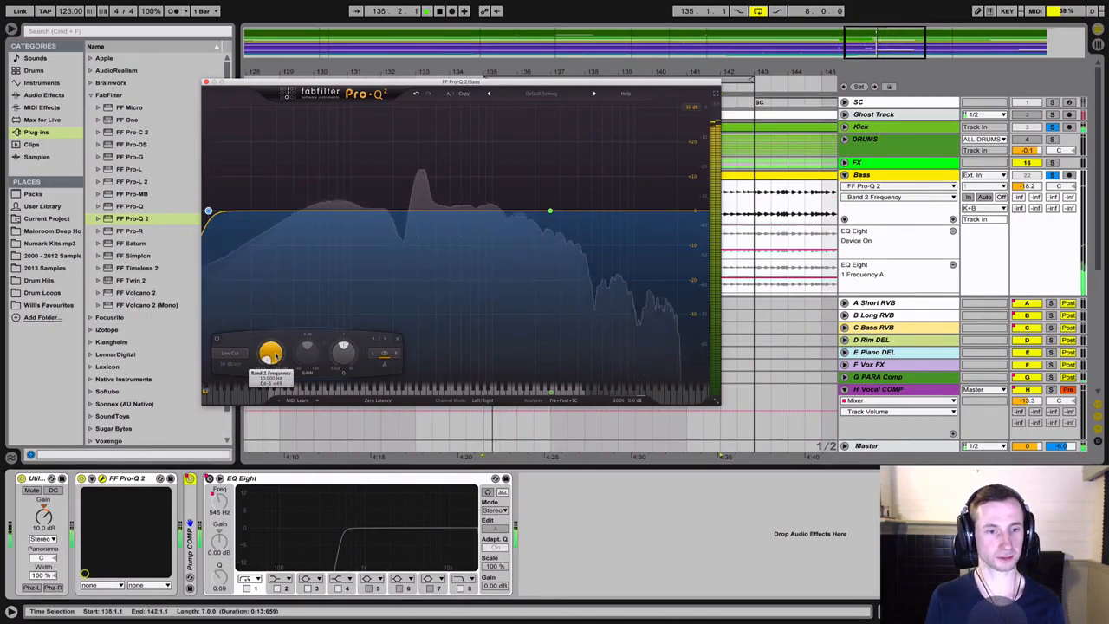
pyautogui.moveTo(275, 357); pyautogui.dragTo(284, 332)
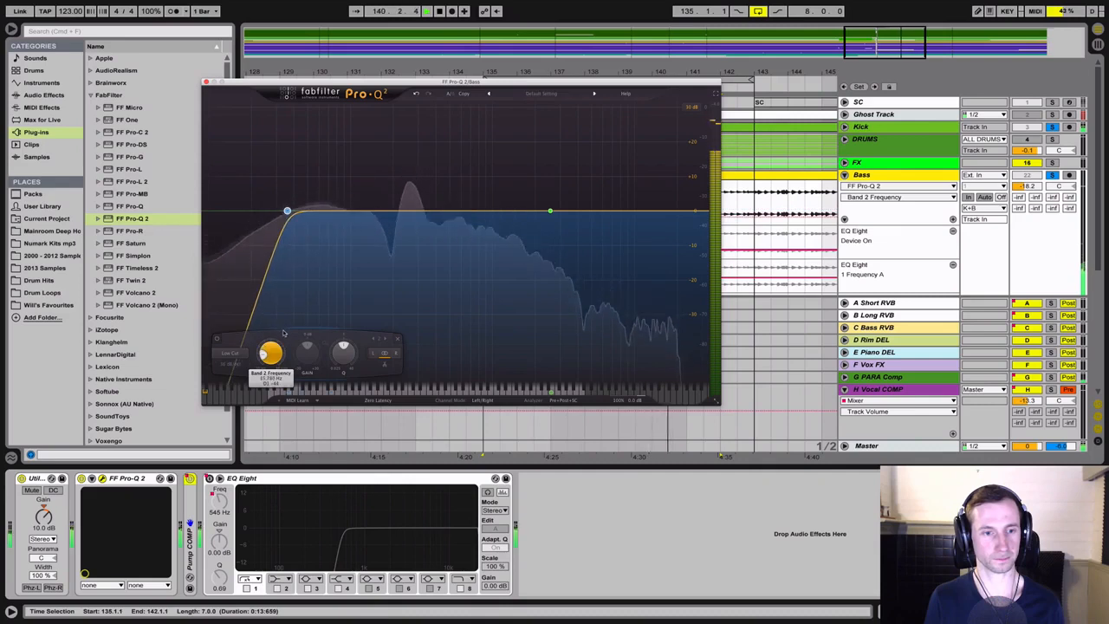
pyautogui.moveTo(281, 336); pyautogui.dragTo(275, 345)
# Compare the bass with the Pro-Q 2 bypassed and enabled, leaving it enabled, and stop playback
pyautogui.click(81, 478)
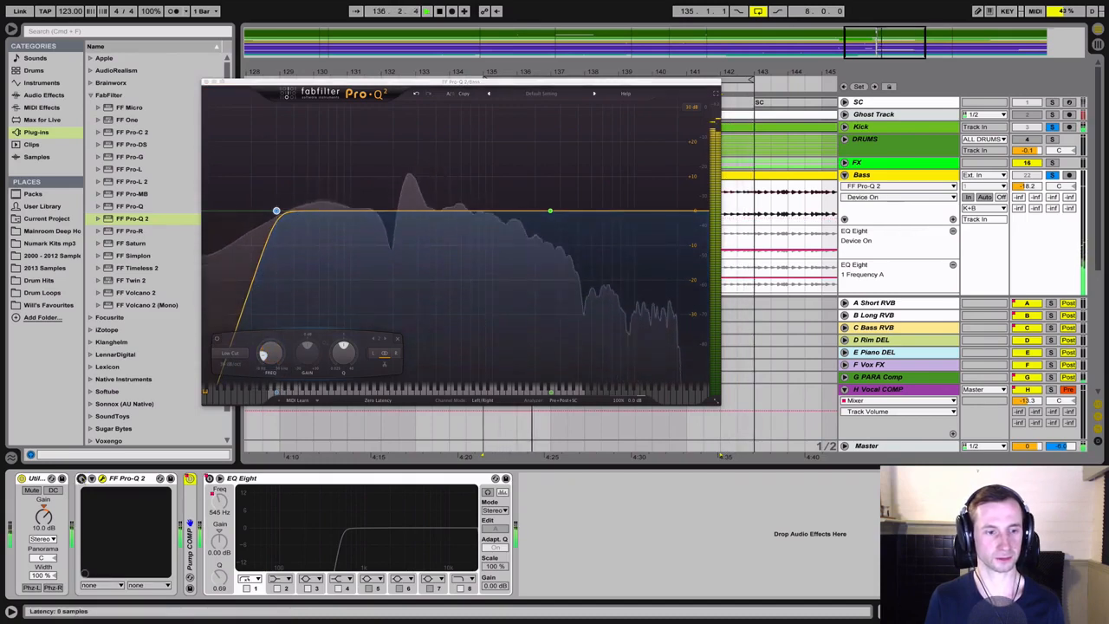
pyautogui.click(81, 478)
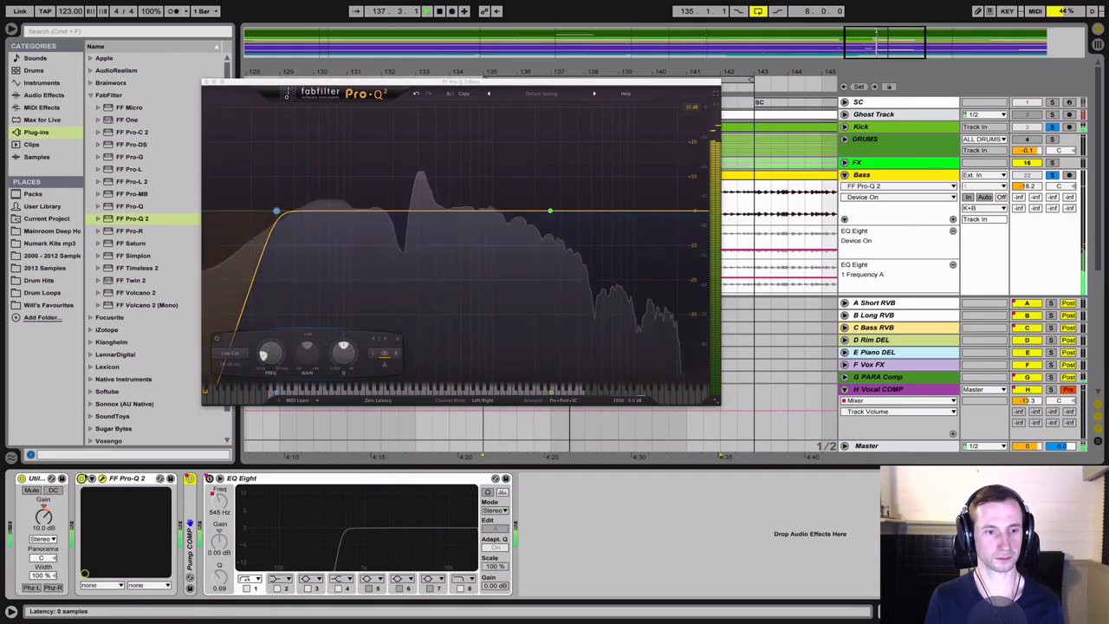
pyautogui.press('space')
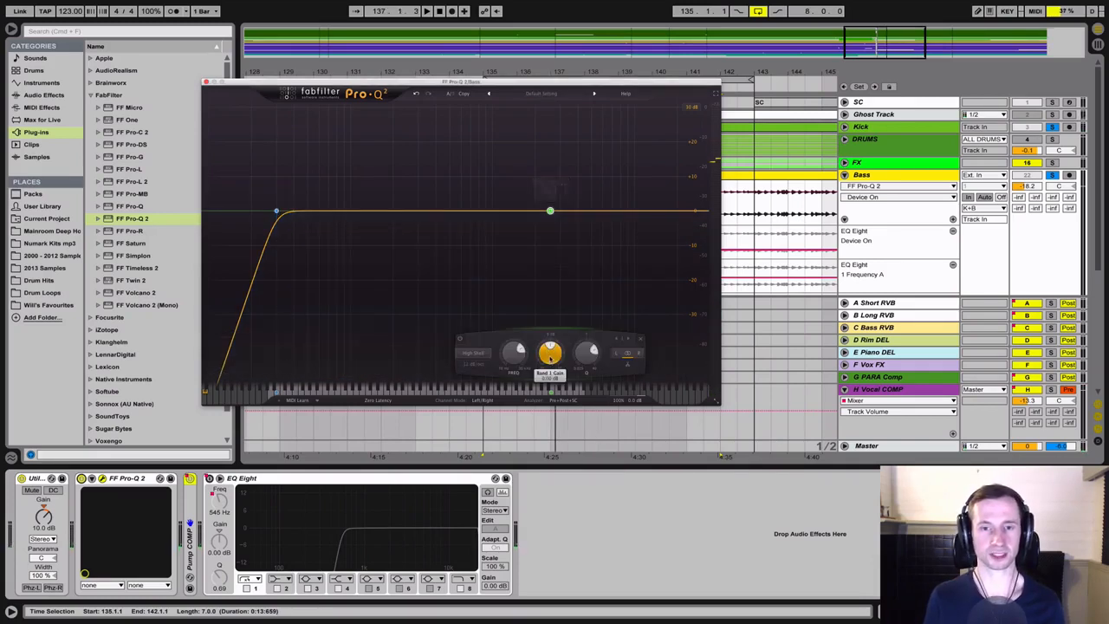
# Boost the high-shelf band in the Bass track's Pro-Q 2 to about 3 dB of gain during playback
pyautogui.press('space')
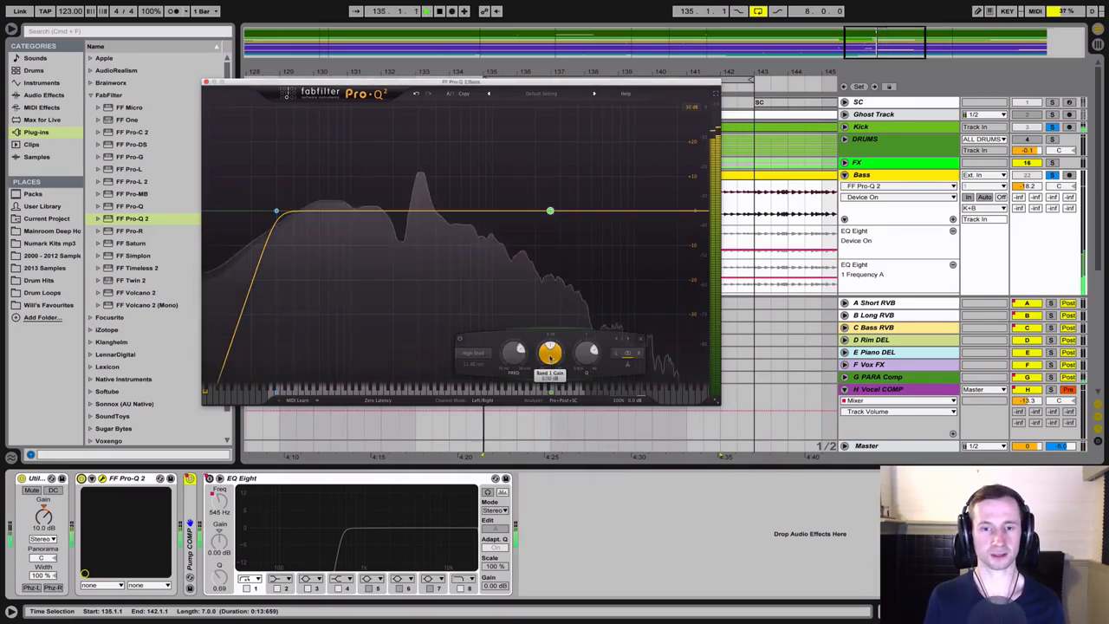
pyautogui.click(550, 355)
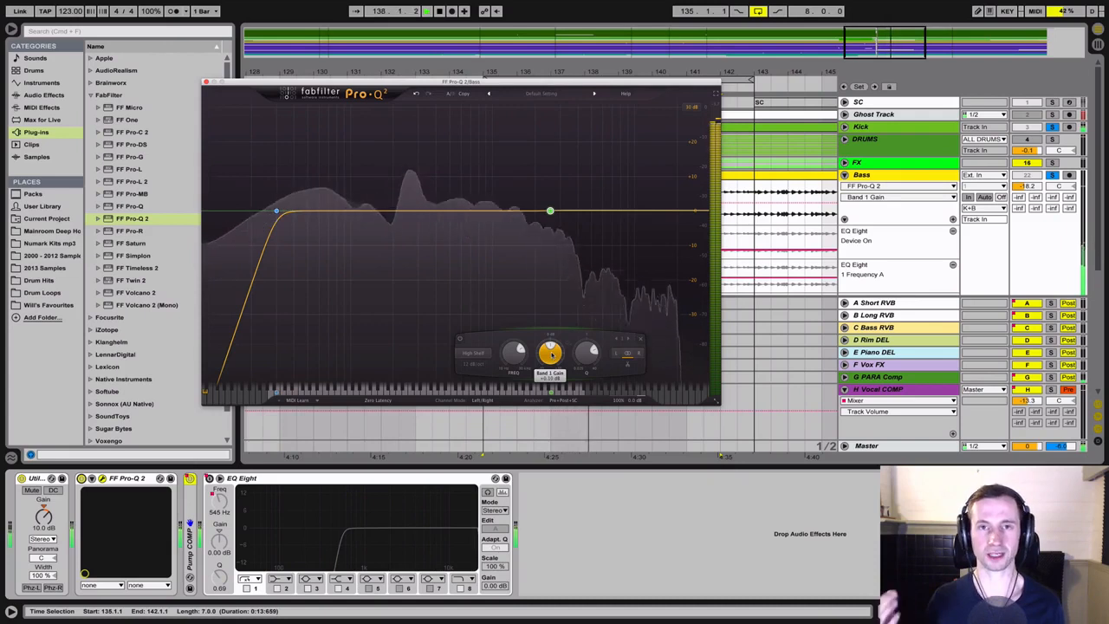
pyautogui.moveTo(553, 349)
pyautogui.mouseDown()
pyautogui.moveTo(572, 278)
pyautogui.moveTo(566, 357)
pyautogui.mouseUp()
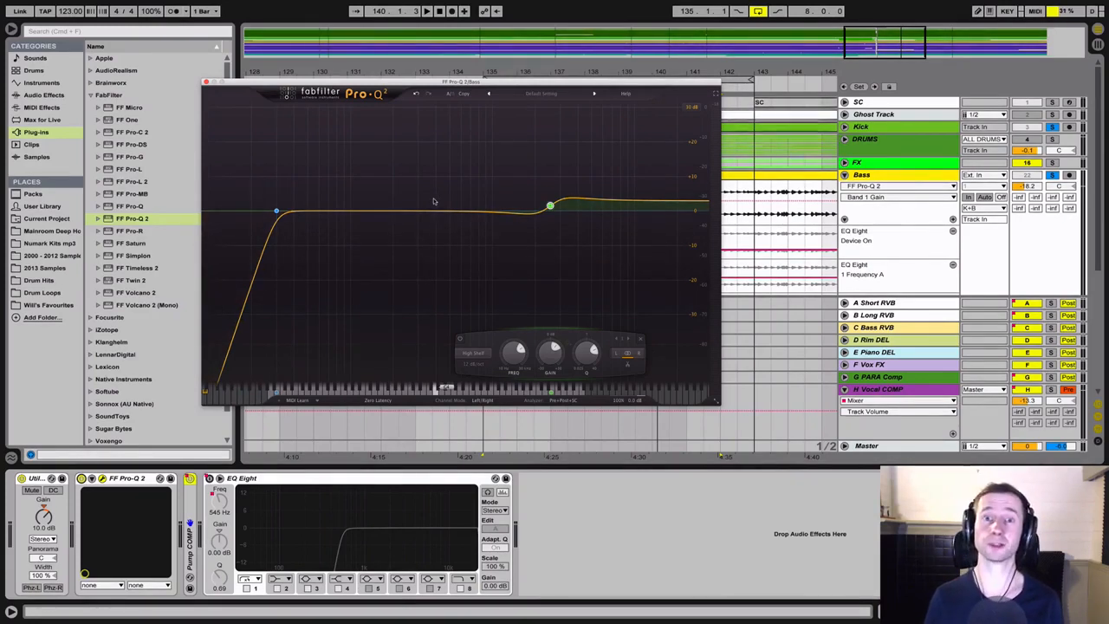
# Play the kick and bass with the high-shelf boost, close the Pro-Q 2 window, and stop playback
pyautogui.press('space')
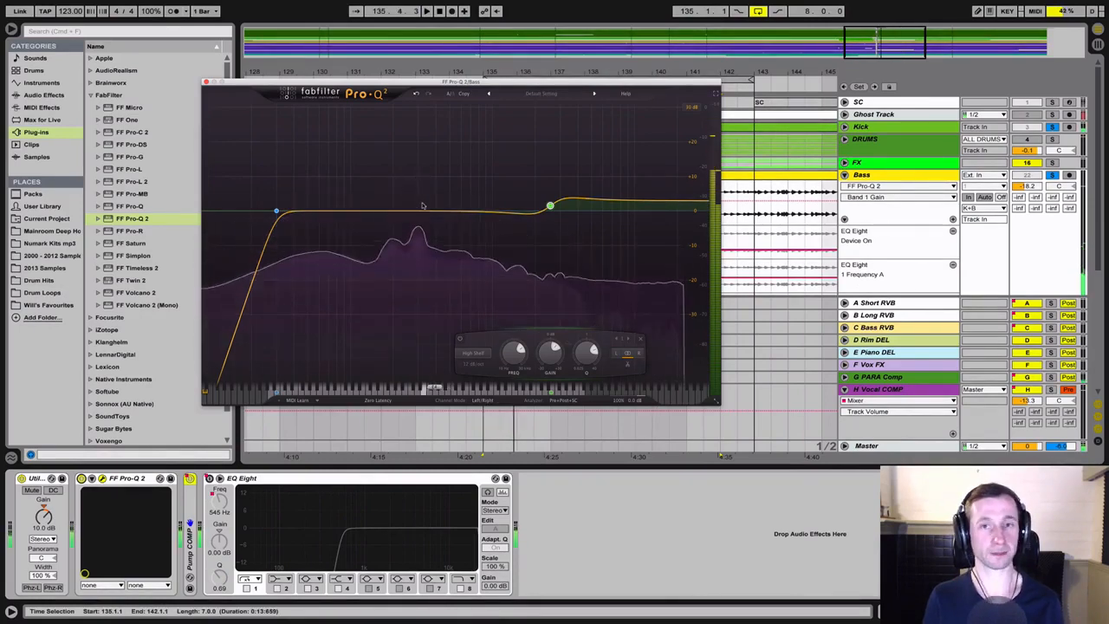
pyautogui.click(422, 205)
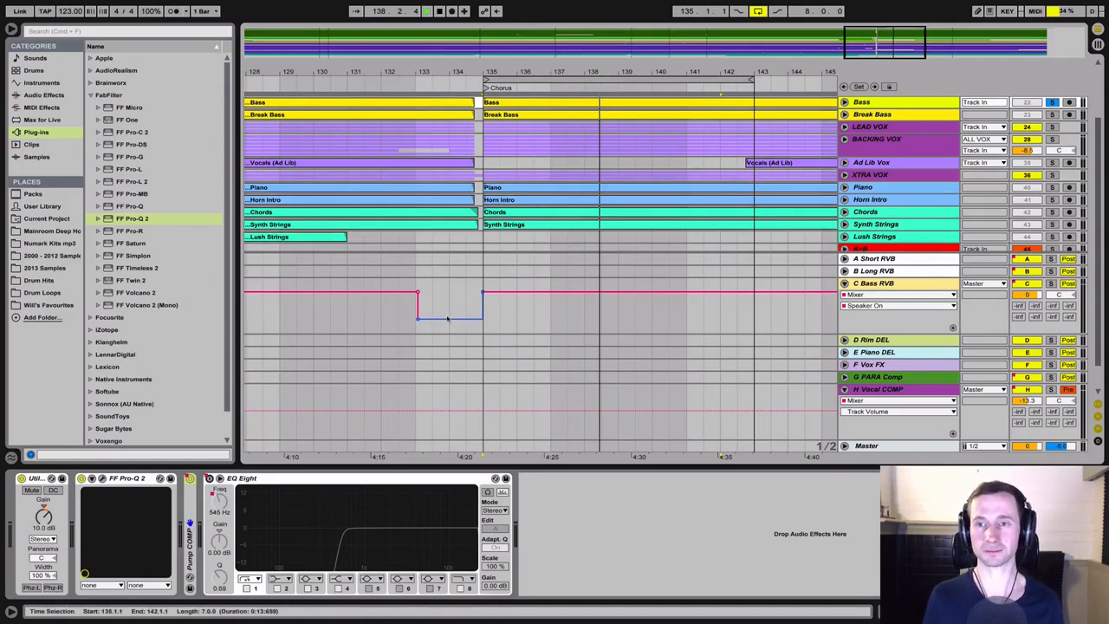
pyautogui.press('space')
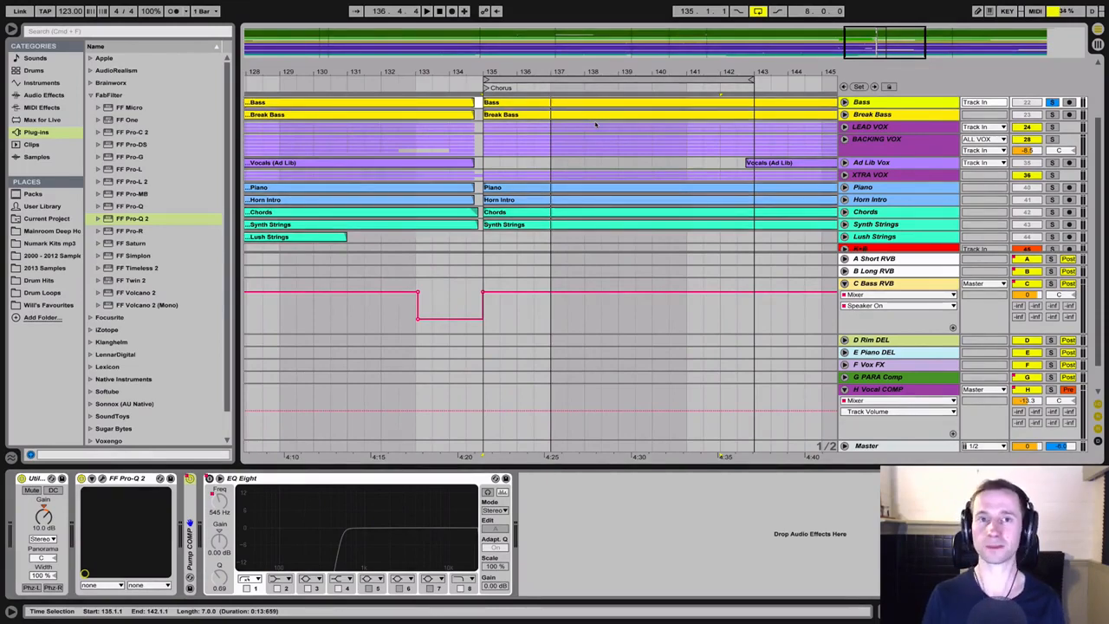
# Expand the Bass track's Pump COMP device and examine its sidechain settings and the SC source track
pyautogui.click(887, 116)
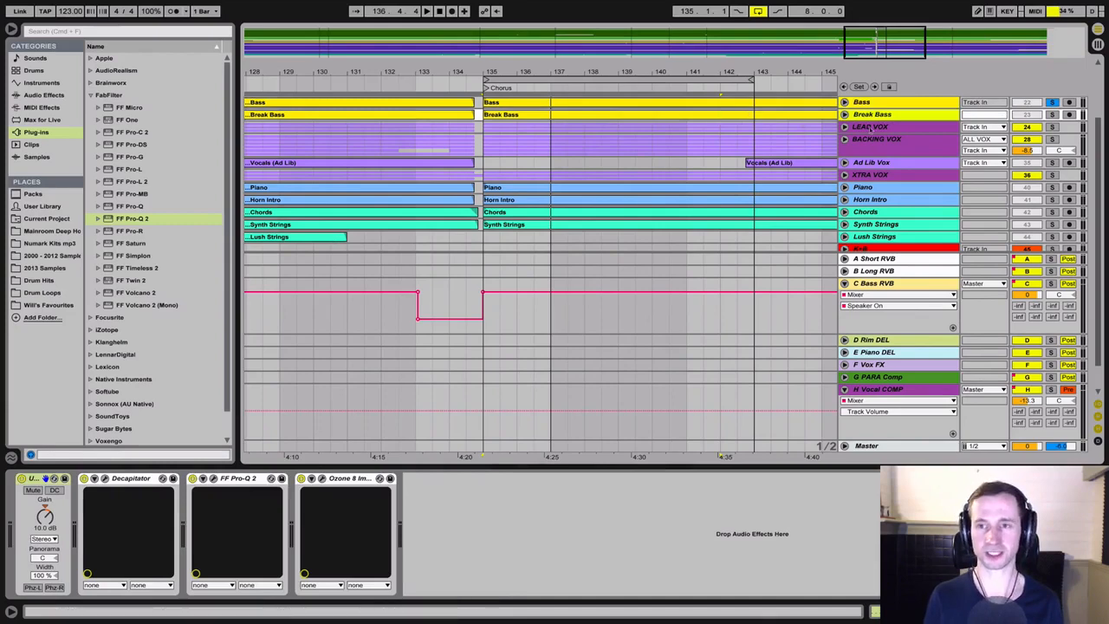
pyautogui.click(883, 103)
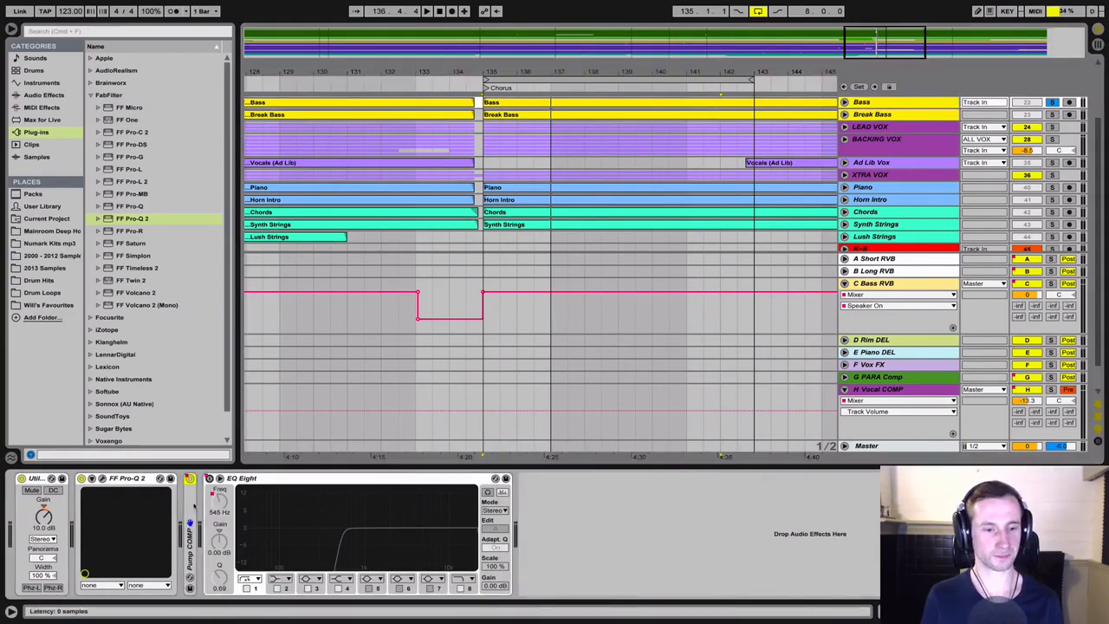
pyautogui.doubleClick(193, 509)
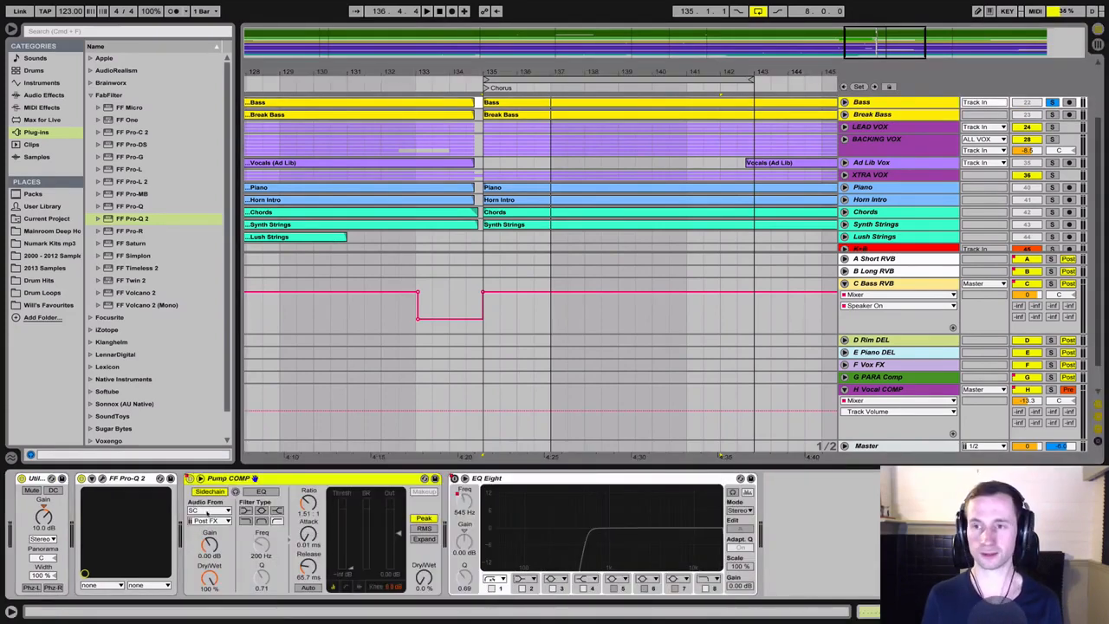
pyautogui.scroll(3, 307, 413)
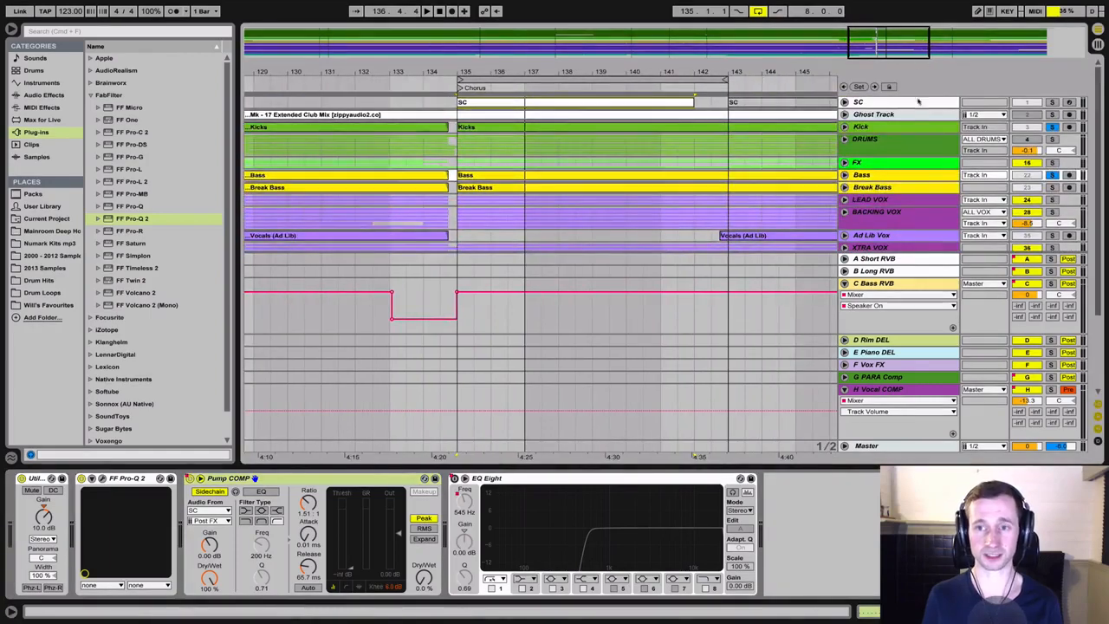
pyautogui.click(308, 412)
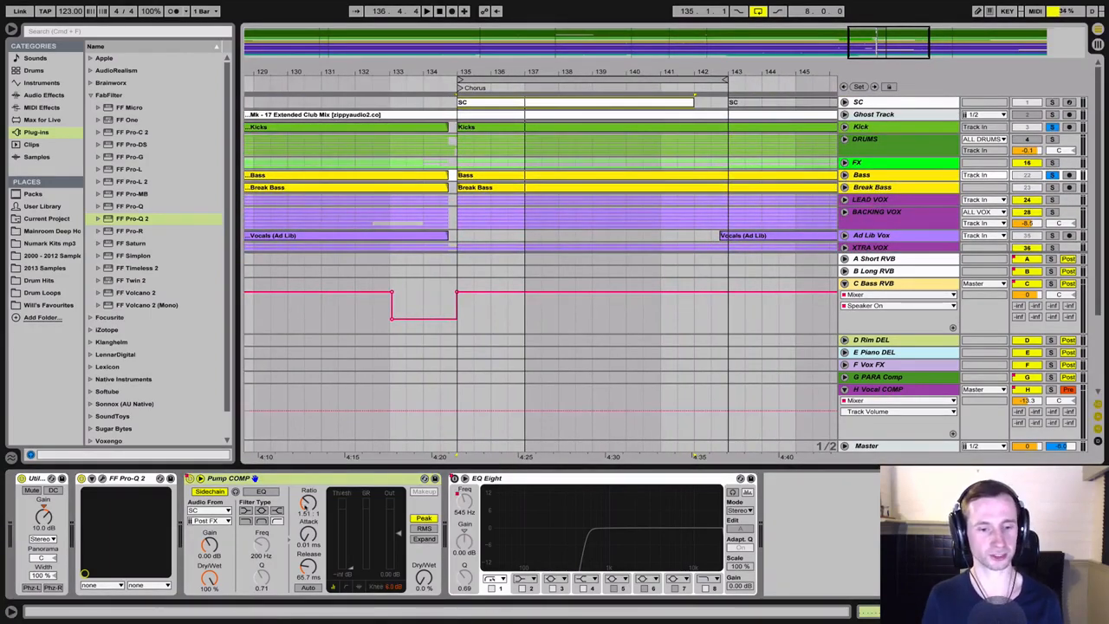
# Compare the bass with Pump COMP's Dry/Wet at 100% and 0% during playback, ending at 0%, and stop playback
pyautogui.press('space')
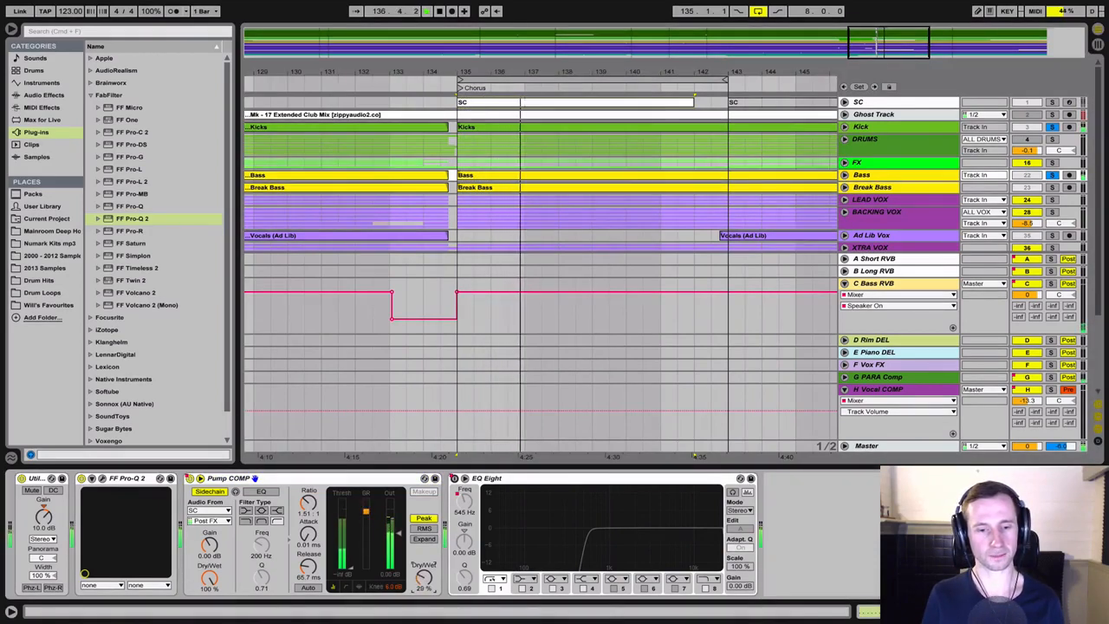
pyautogui.moveTo(424, 578); pyautogui.dragTo(424, 518)
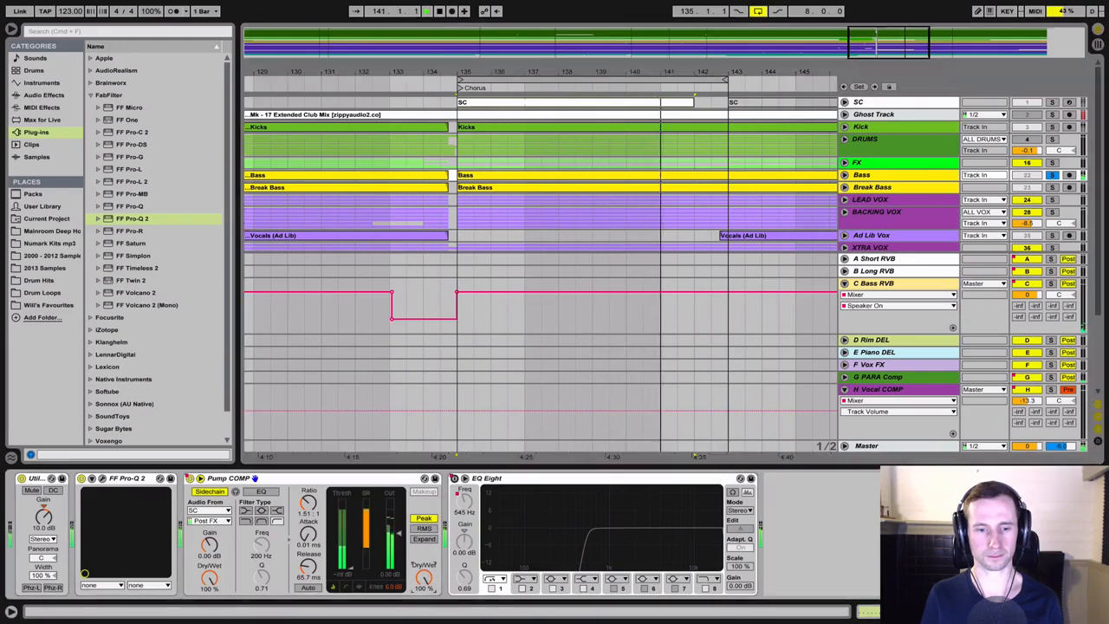
pyautogui.moveTo(424, 578); pyautogui.dragTo(424, 621)
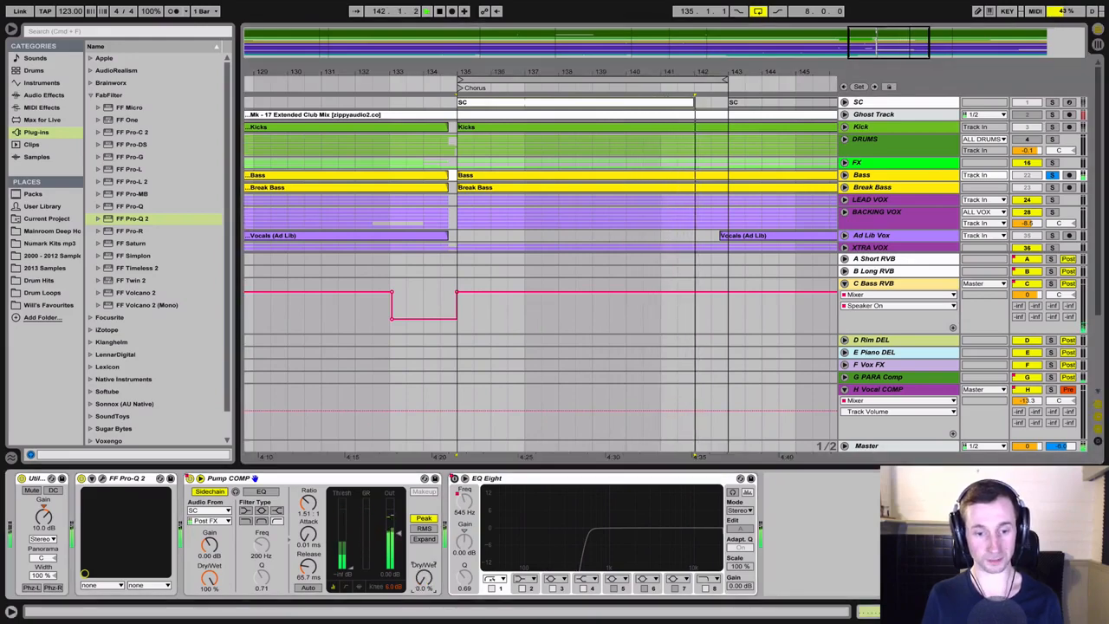
pyautogui.moveTo(424, 577); pyautogui.dragTo(423, 535)
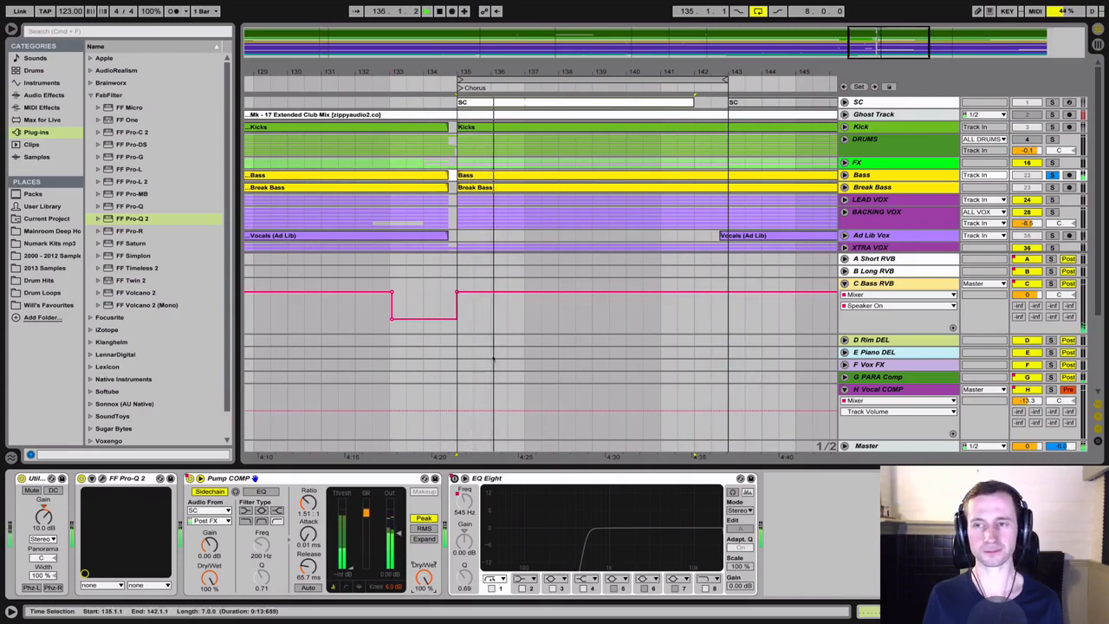
pyautogui.press('space')
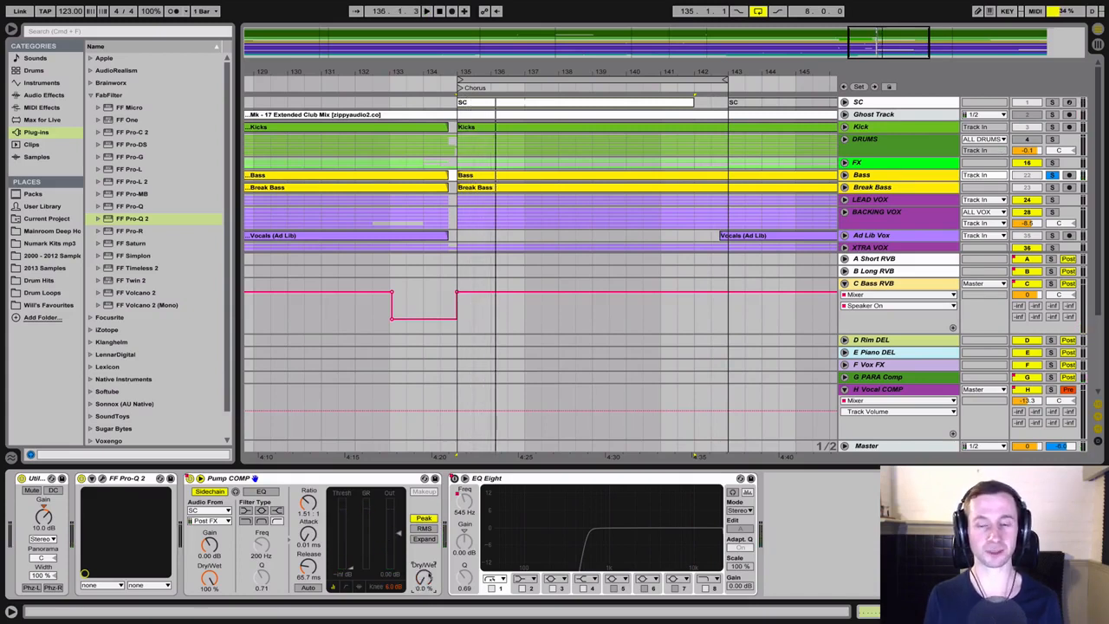
# Solo the Kick track together with the Bass track and restart playback
pyautogui.keyDown('super'); pyautogui.click(1051, 127); pyautogui.keyUp('super')
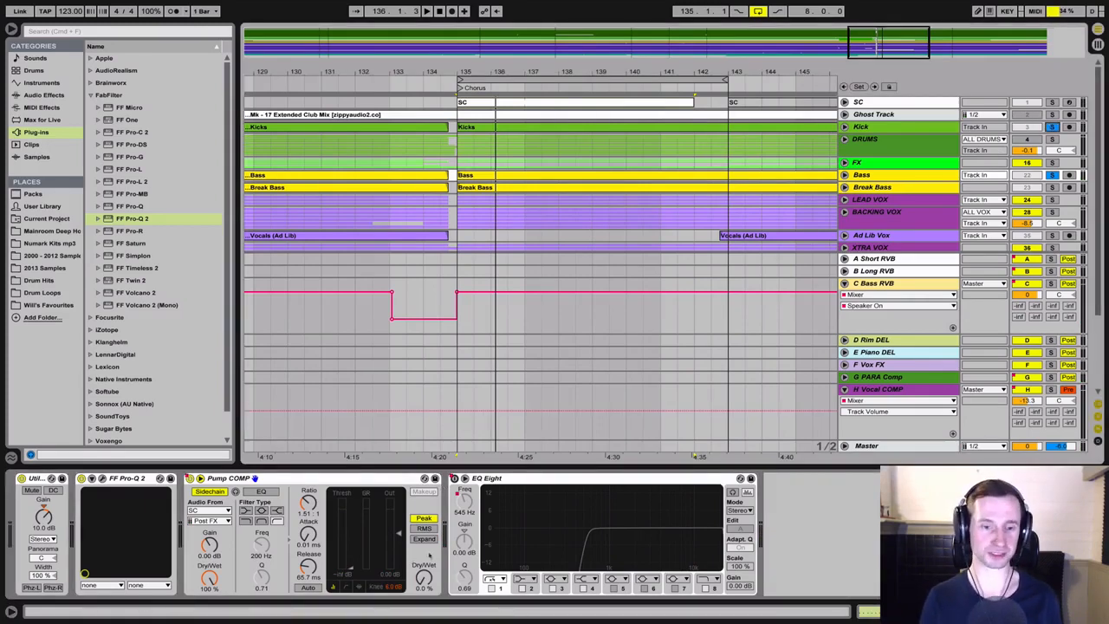
pyautogui.press('space')
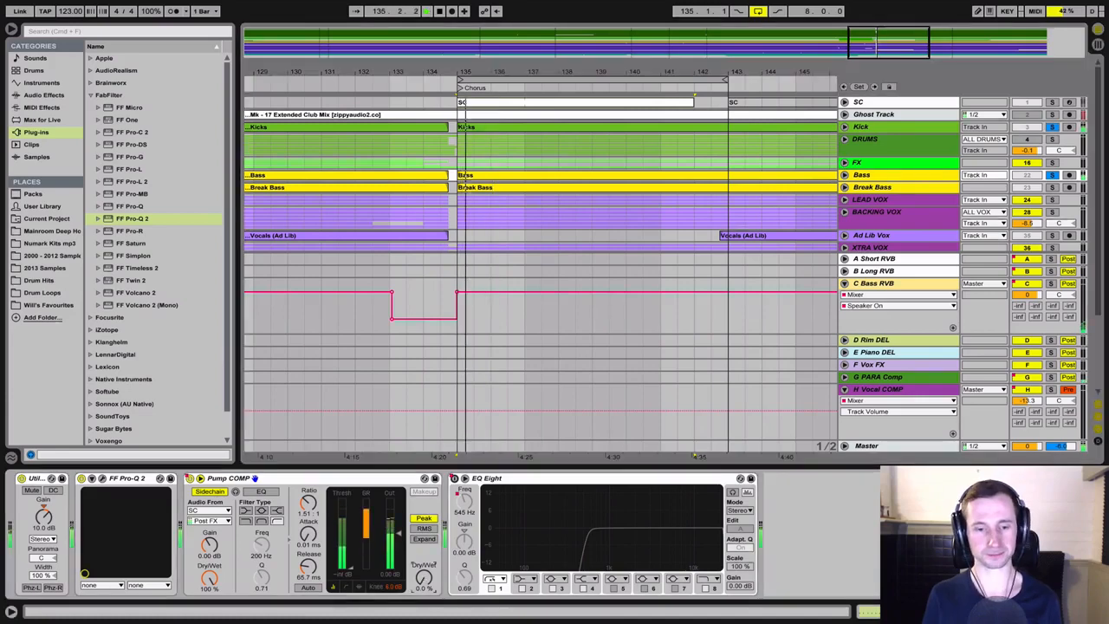
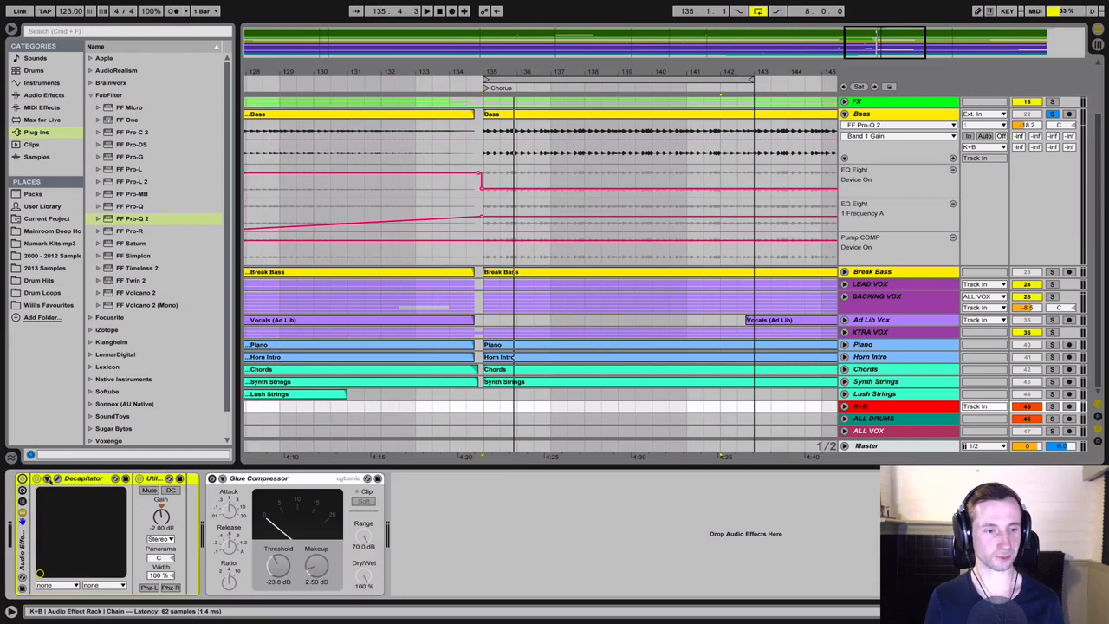
# Open the K+B group's Decapitator, audition the kick and bass through it and the Glue Compressor, and close the Decapitator window
pyautogui.click(58, 479)
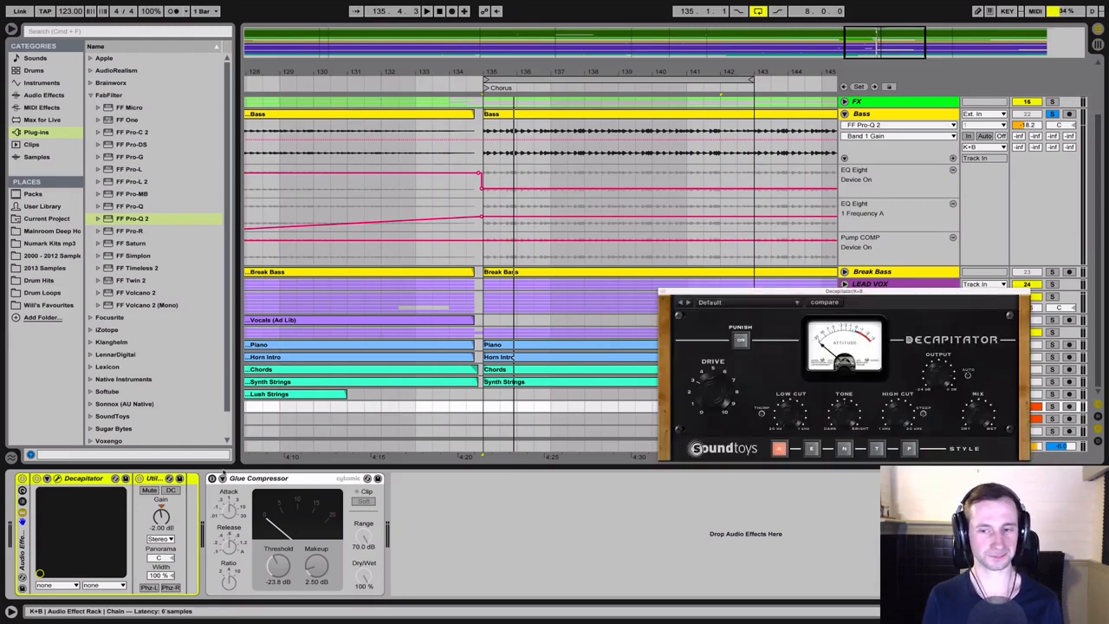
pyautogui.press('space')
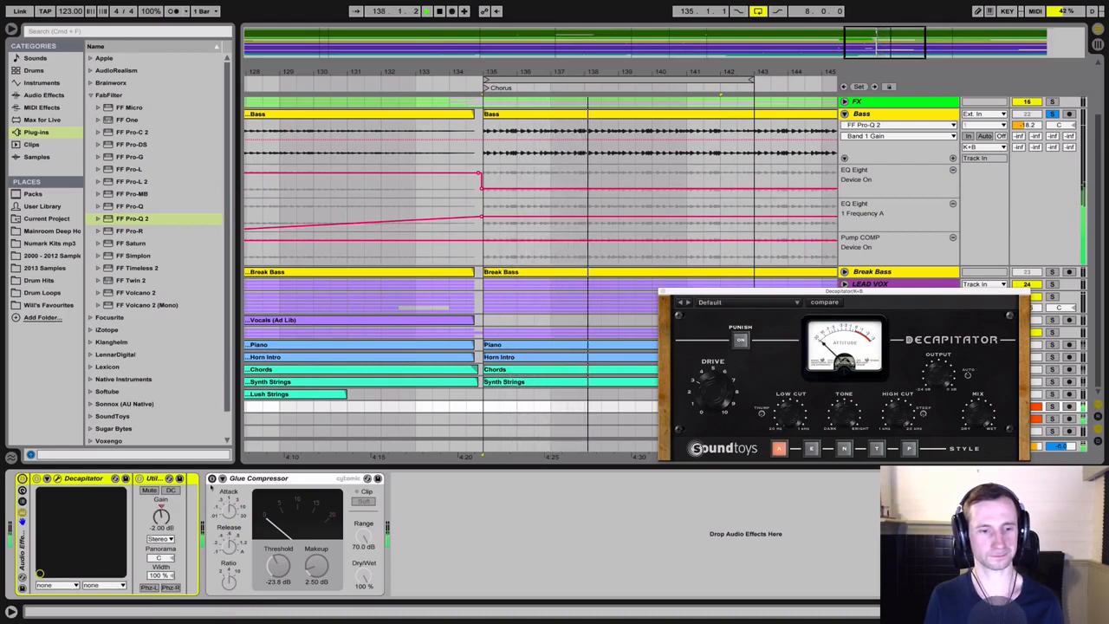
pyautogui.click(262, 479)
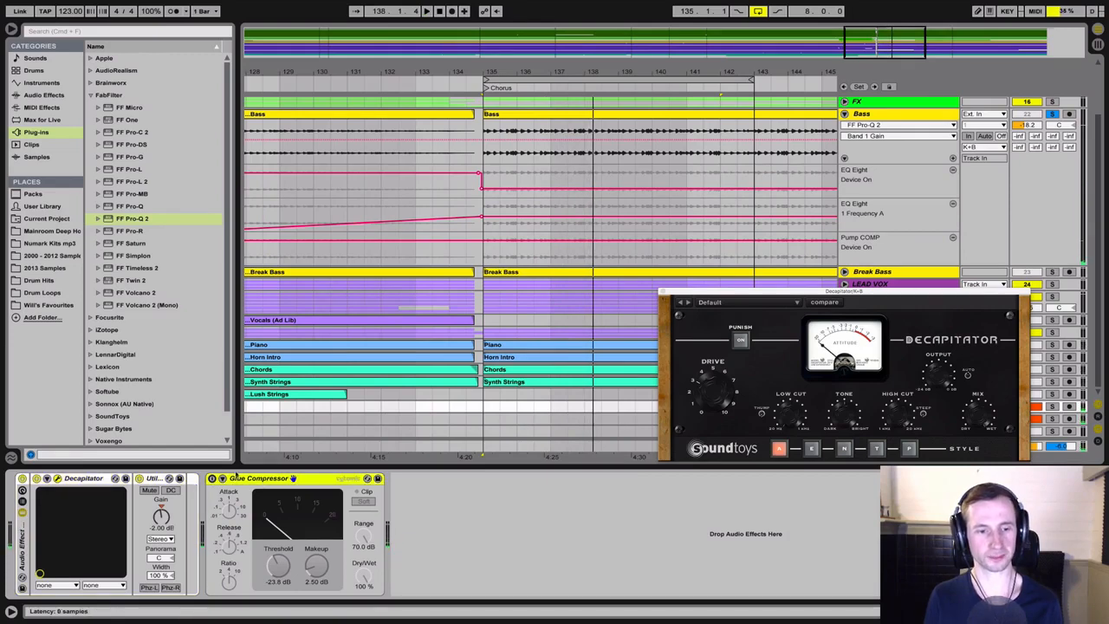
pyautogui.press('space')
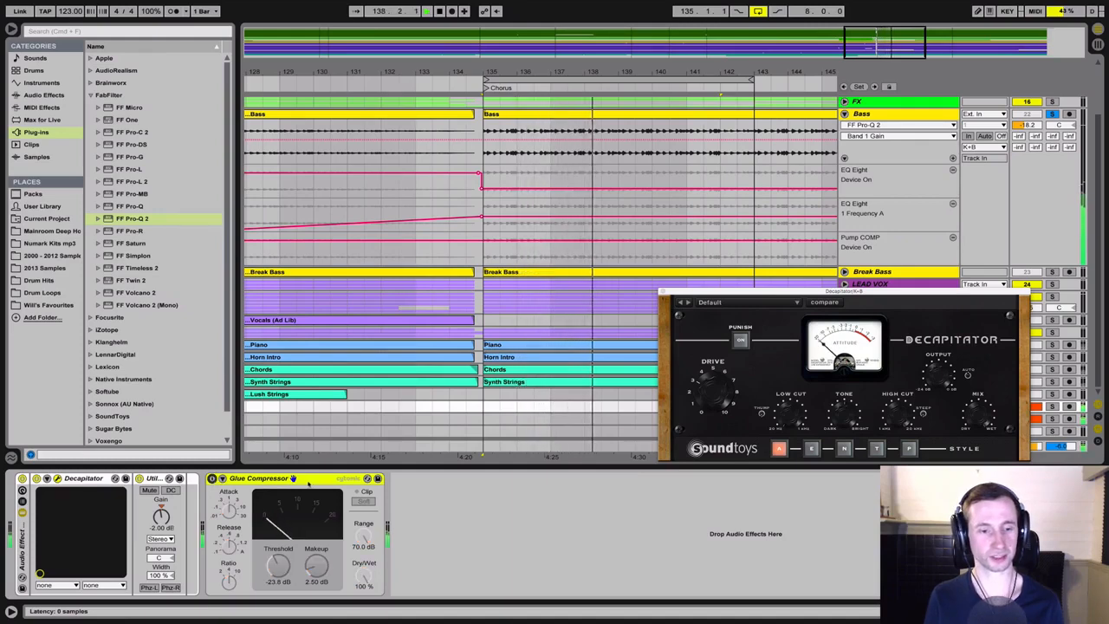
pyautogui.click(664, 292)
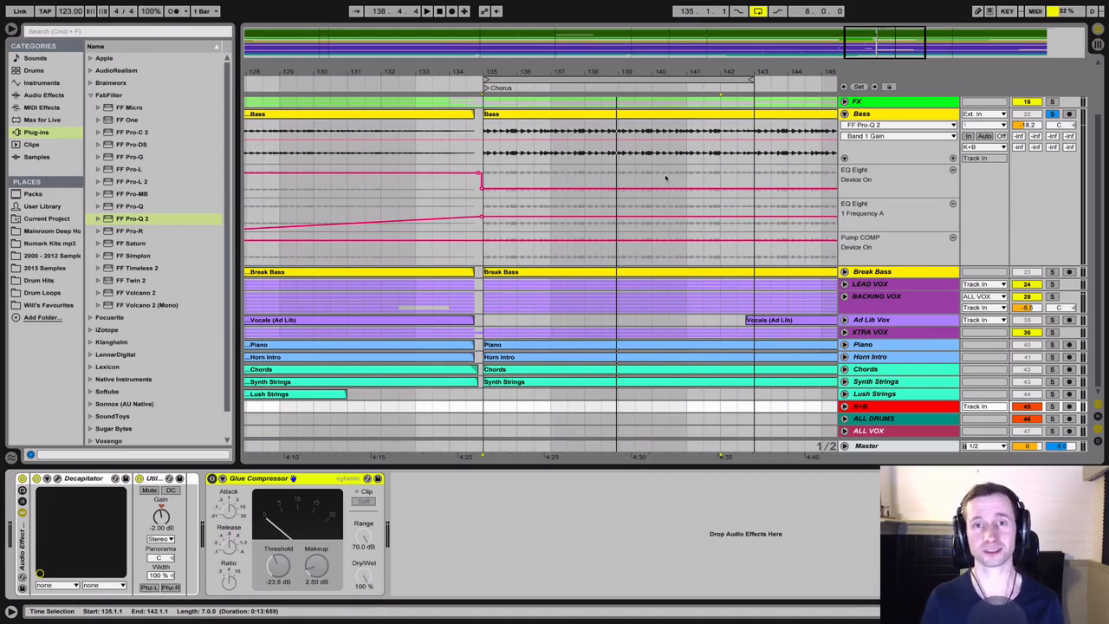
pyautogui.press('space')
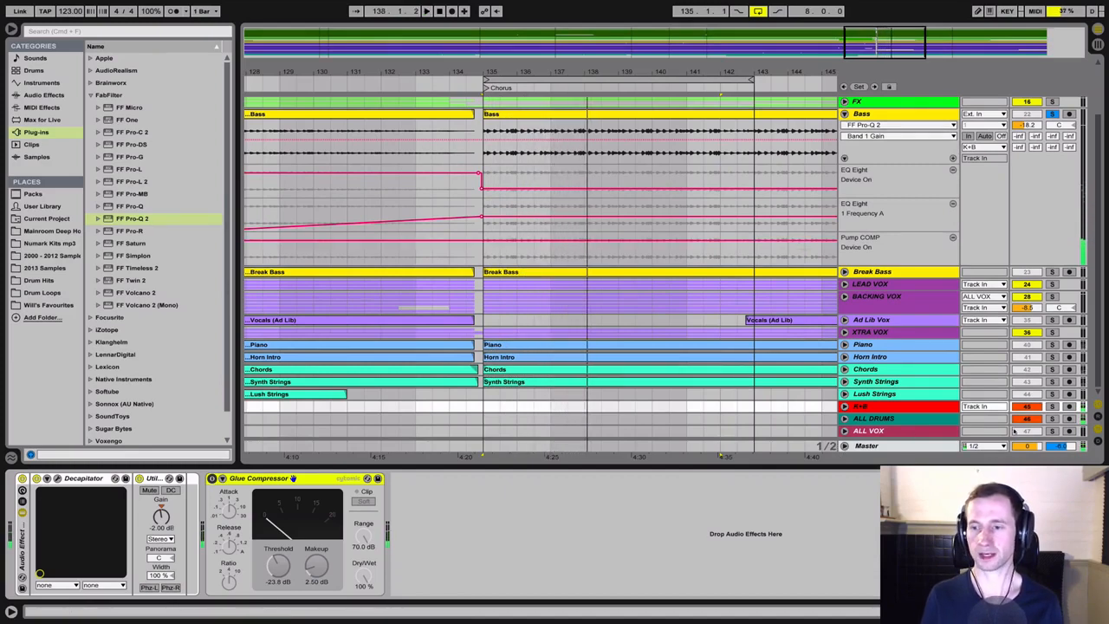
# Show the return tracks and examine the reverb and EQ devices on A Short RVB, B Long RVB and C Bass RVB
pyautogui.click(1097, 417)
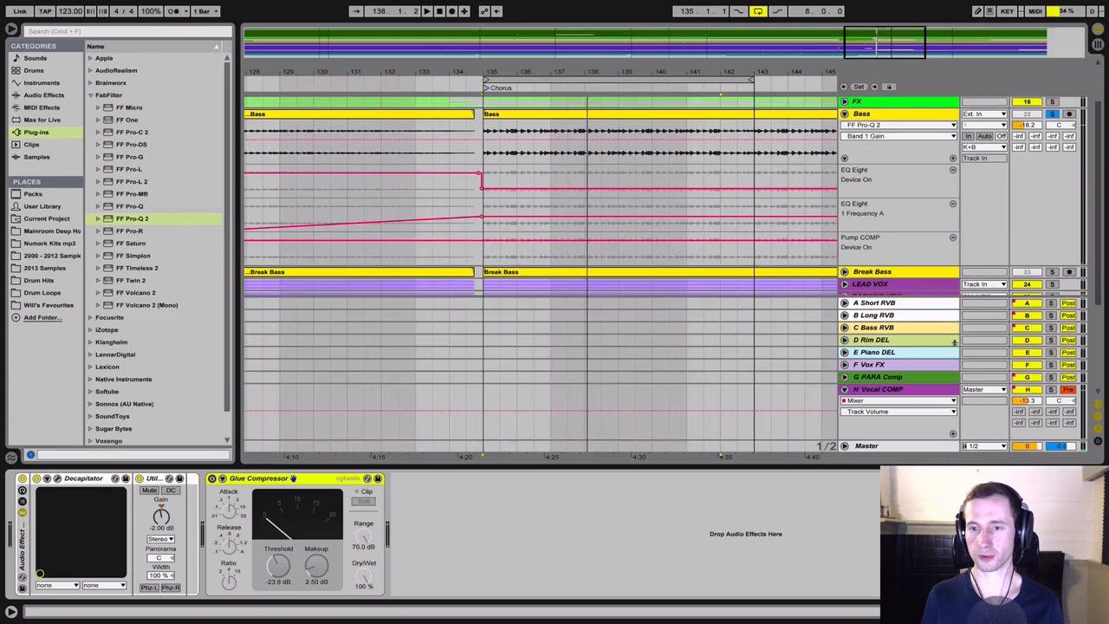
pyautogui.click(907, 306)
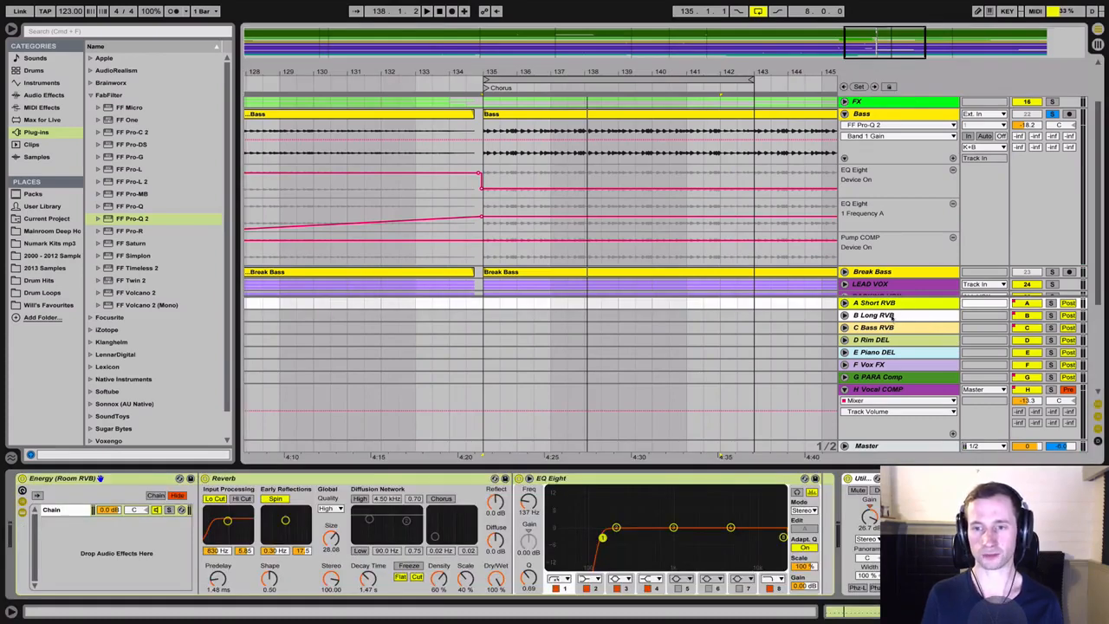
pyautogui.click(893, 317)
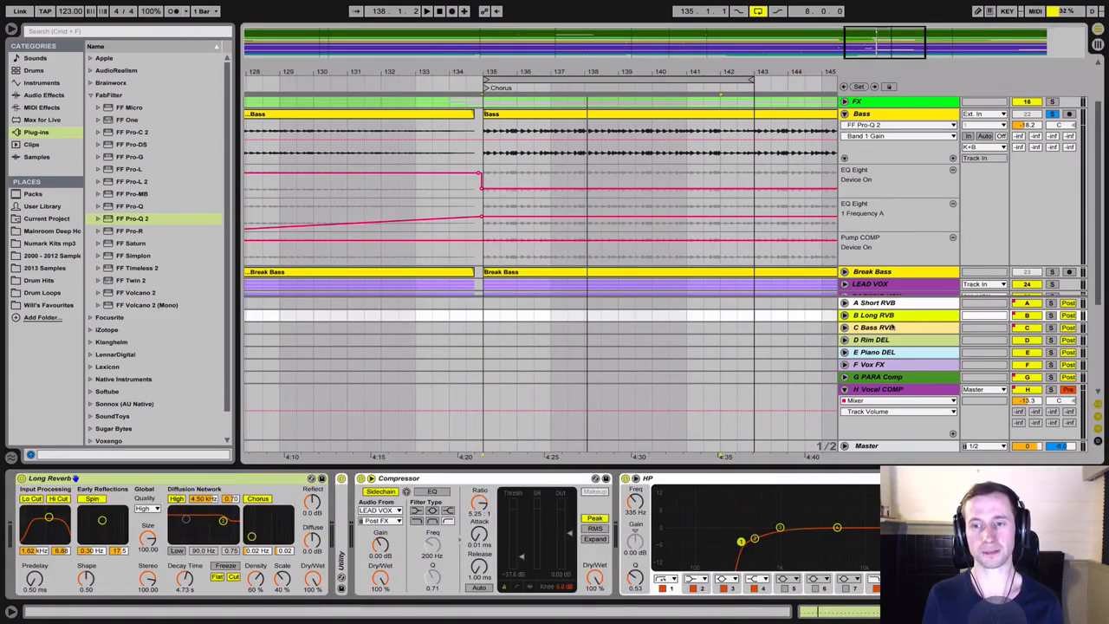
pyautogui.click(893, 328)
pyautogui.click(895, 303)
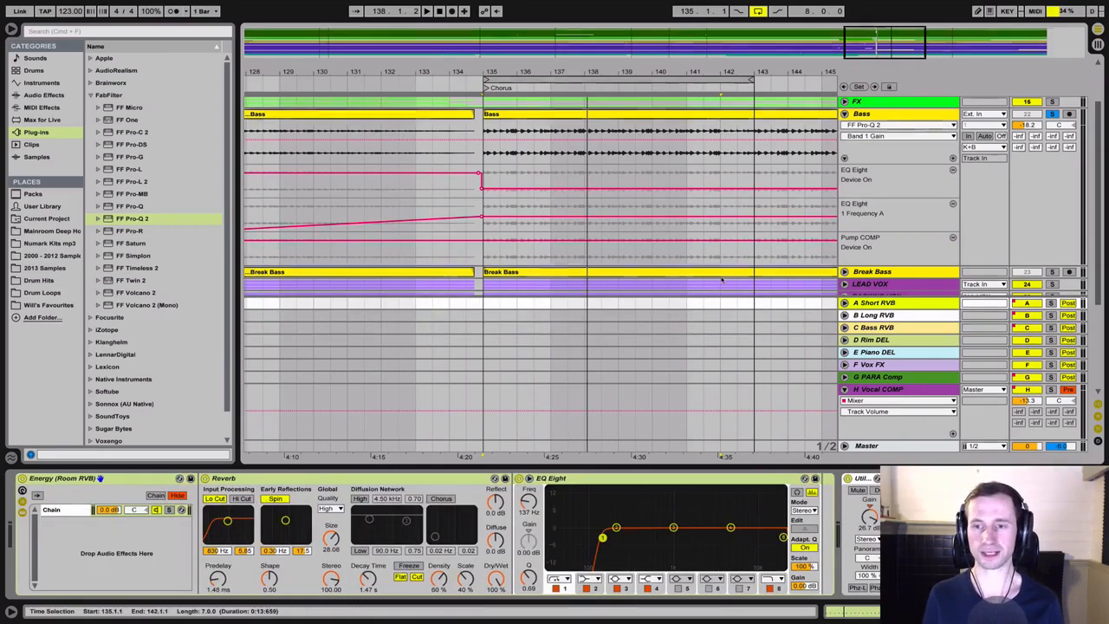
pyautogui.click(882, 327)
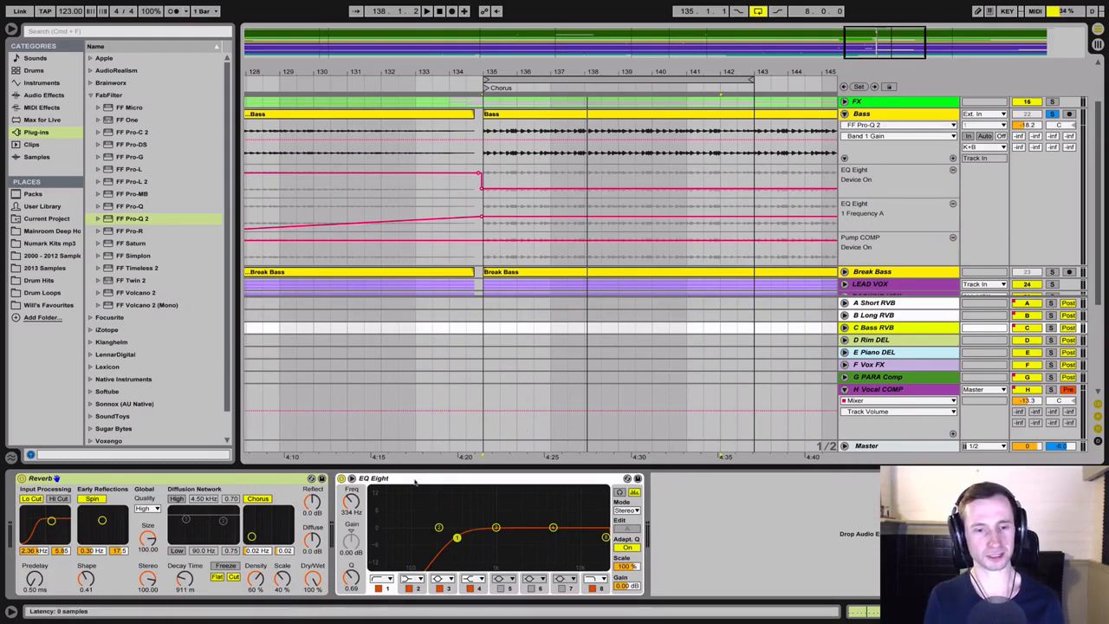
pyautogui.click(460, 518)
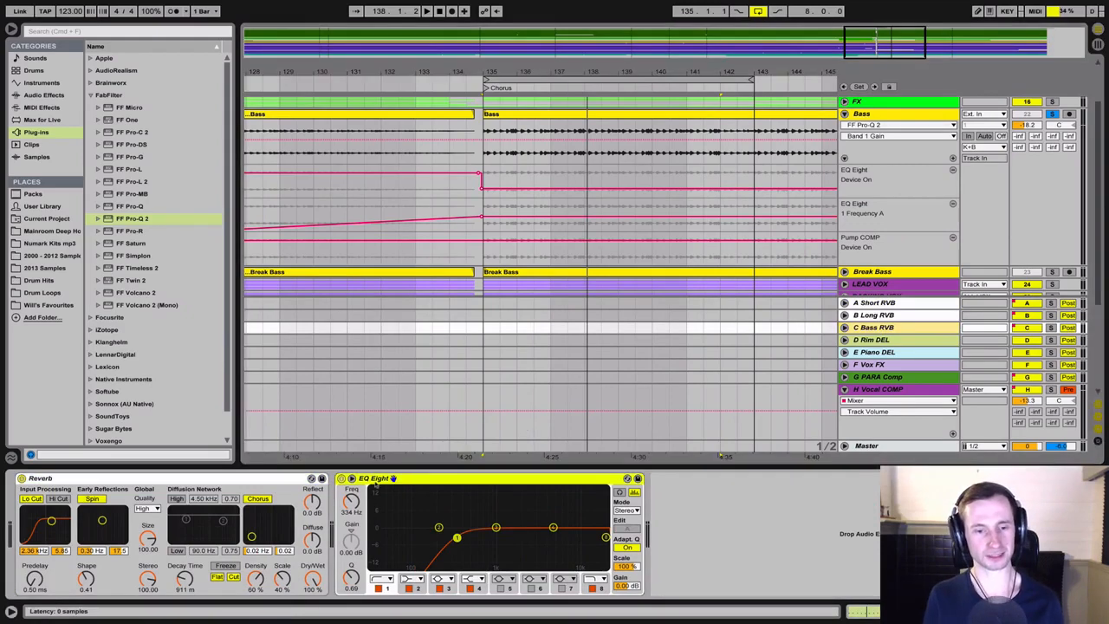
pyautogui.click(909, 305)
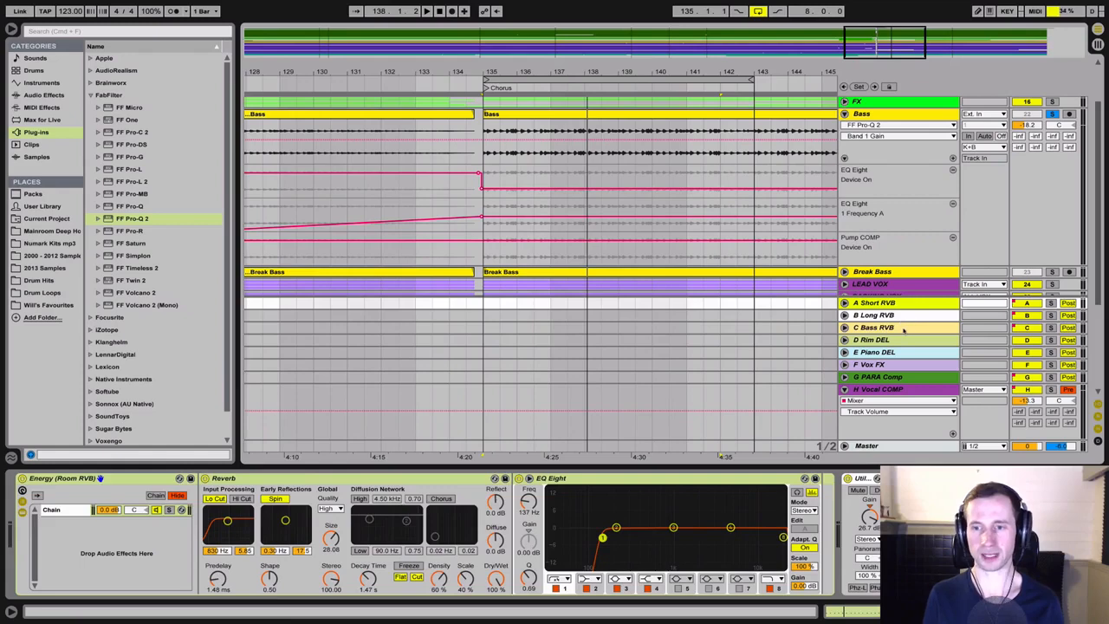
pyautogui.click(903, 329)
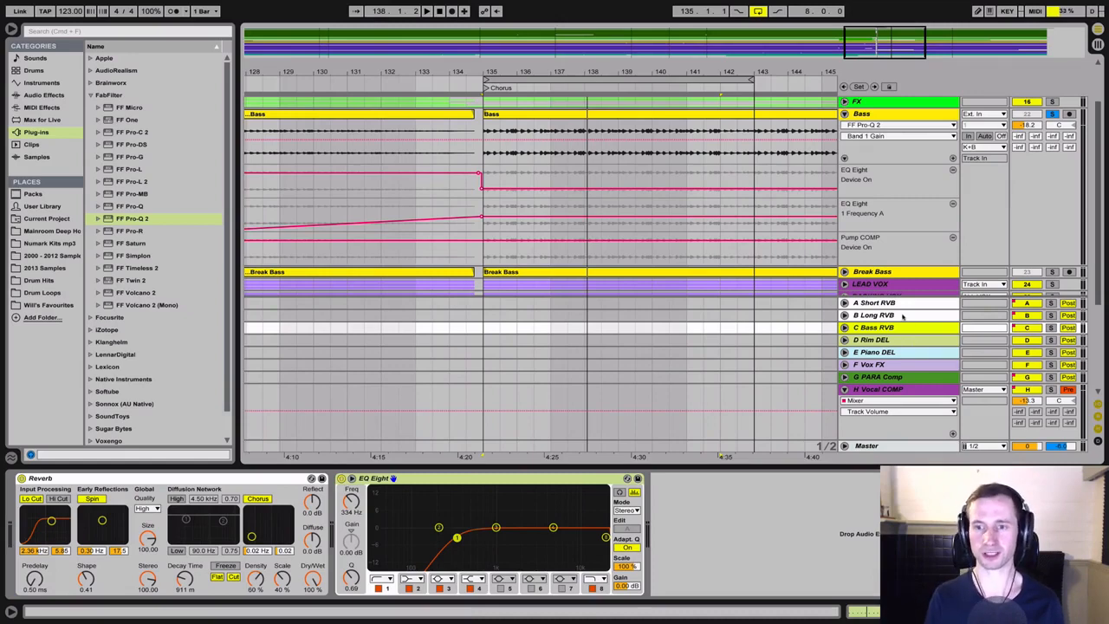
# Compare the bass with the Bass track's C-Bass RVB send at 0 dB and at -inf dB during playback
pyautogui.press('space')
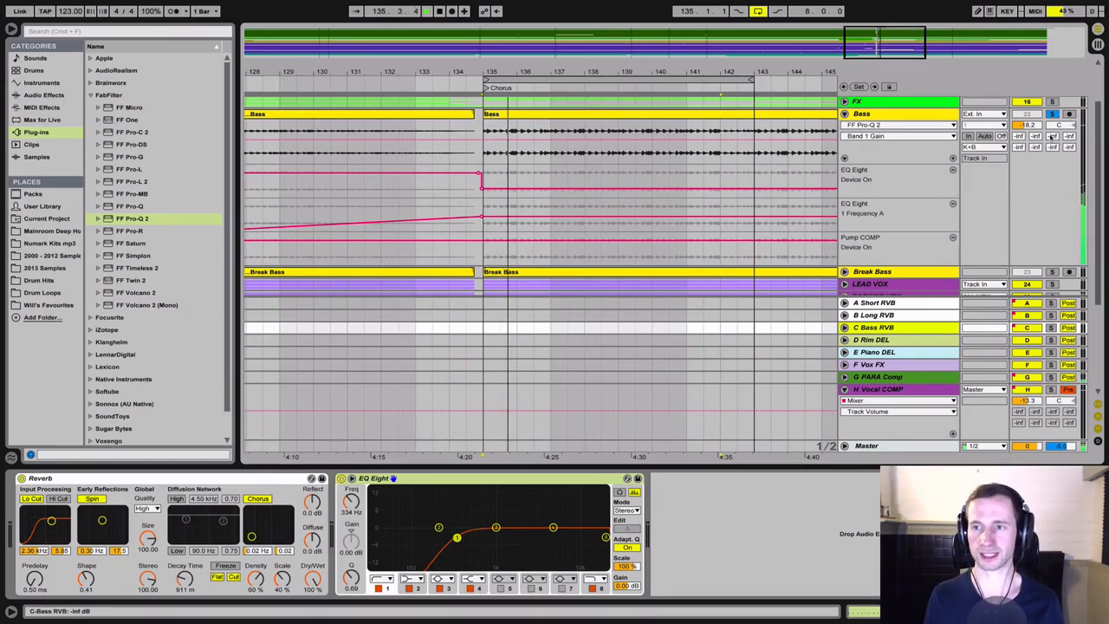
pyautogui.moveTo(1051, 137); pyautogui.dragTo(1051, 121)
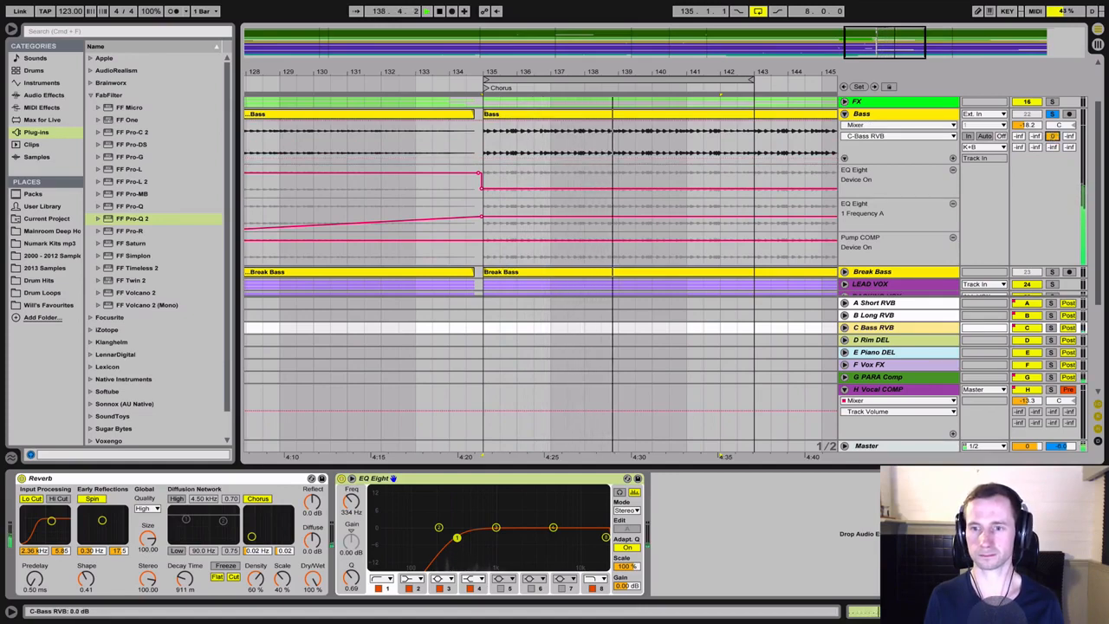
pyautogui.moveTo(1052, 137); pyautogui.dragTo(1052, 139)
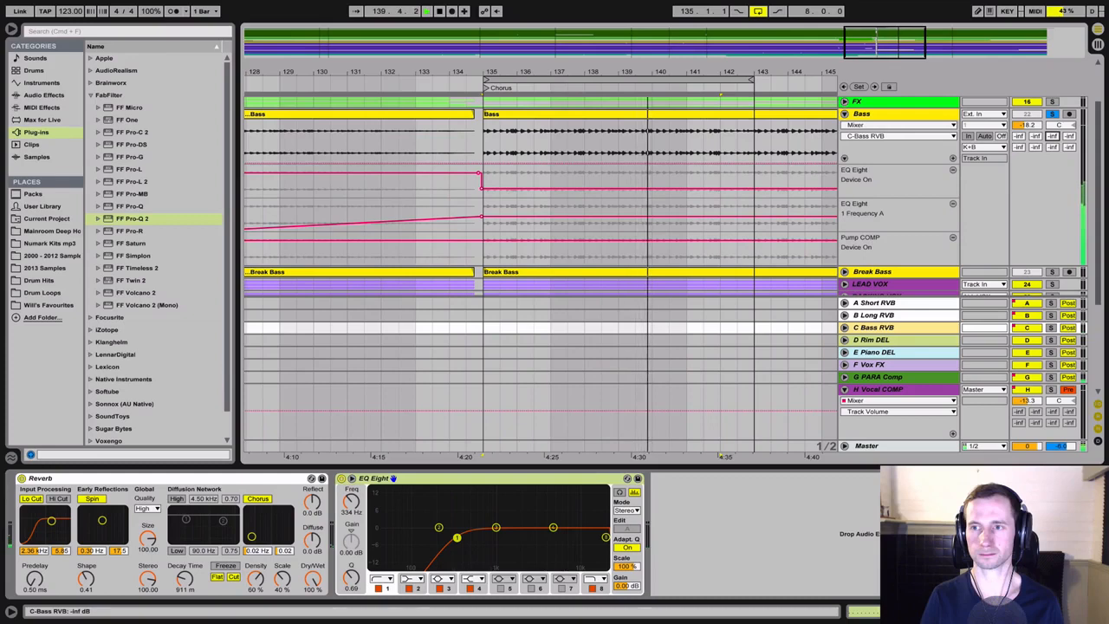
# Expand the C Bass RVB return track and compare the Bass track's send to it at 0 dB and -inf dB, ending at -inf dB
pyautogui.click(856, 329)
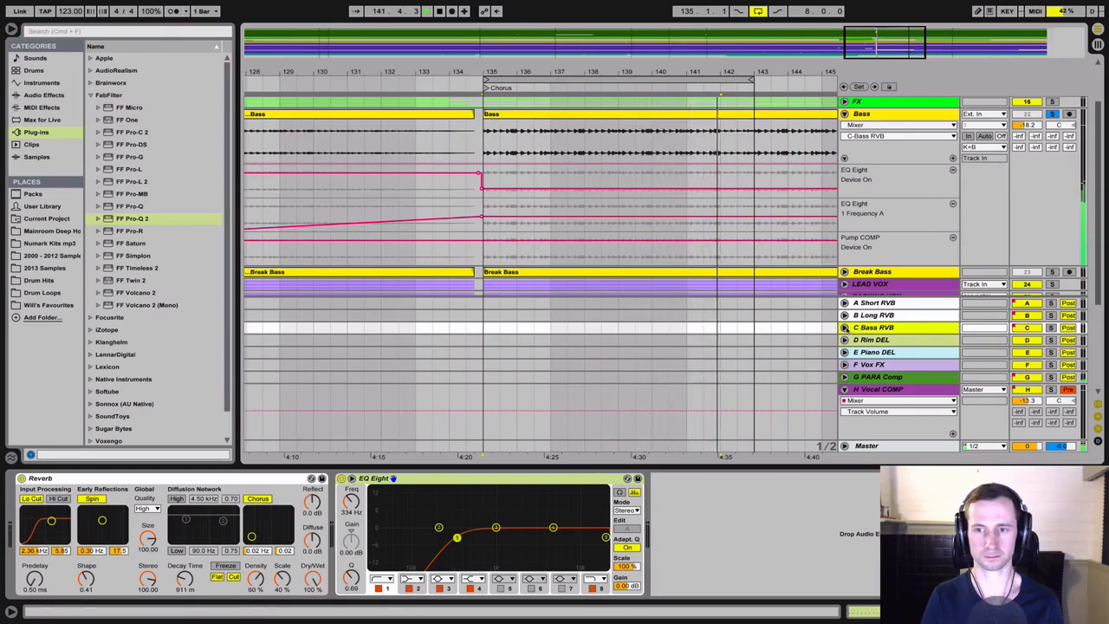
pyautogui.click(845, 328)
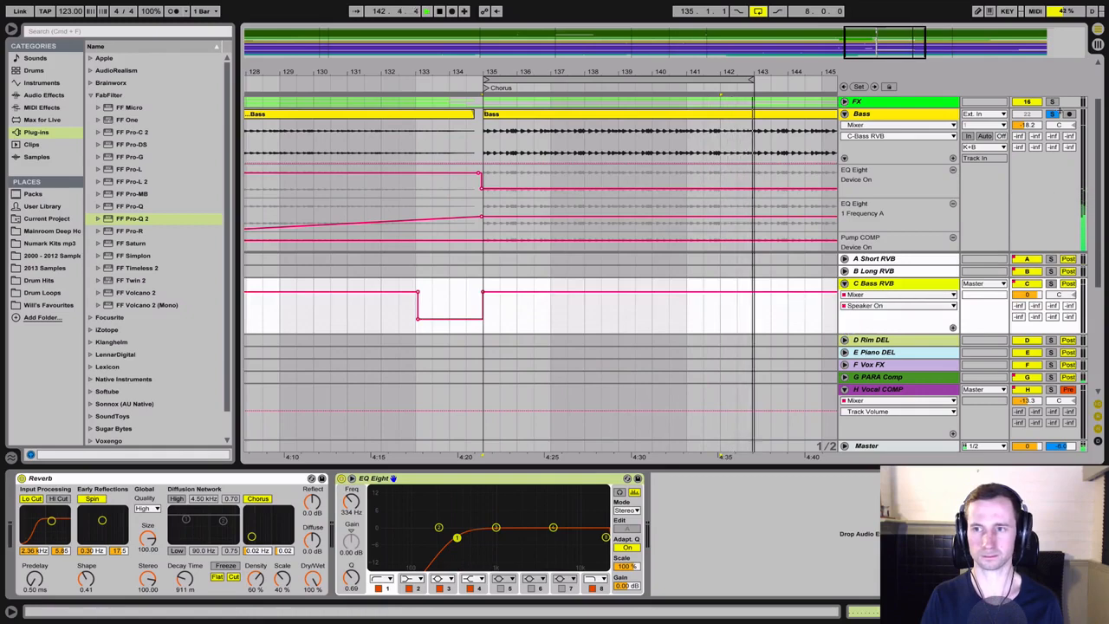
pyautogui.moveTo(1049, 137); pyautogui.dragTo(1049, 61)
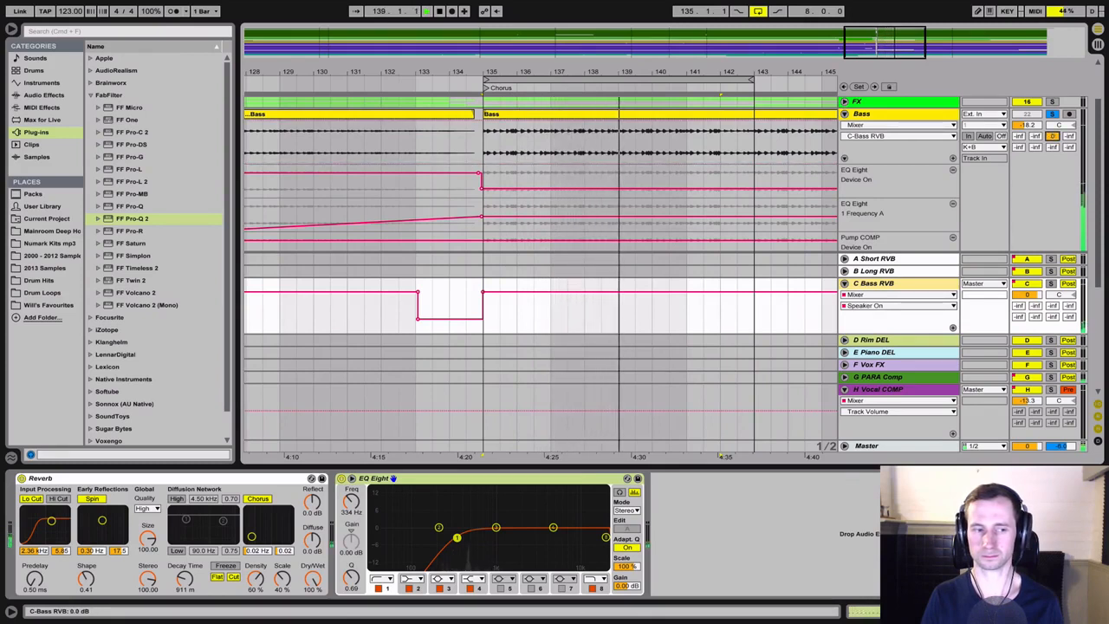
pyautogui.press('space')
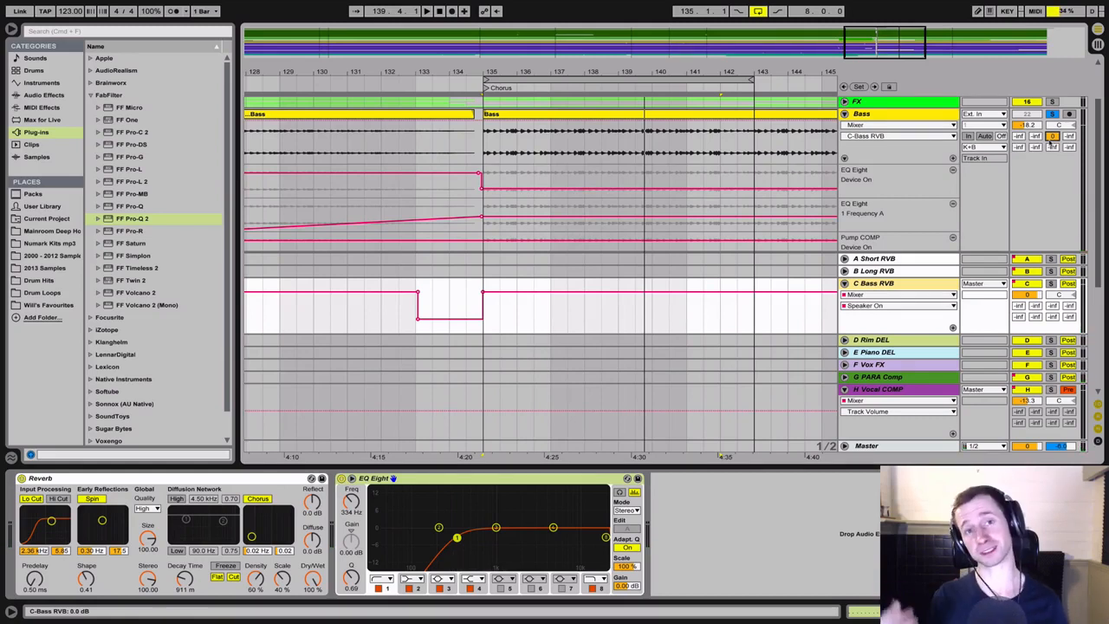
pyautogui.press('space')
pyautogui.moveTo(1050, 139); pyautogui.dragTo(1051, 173)
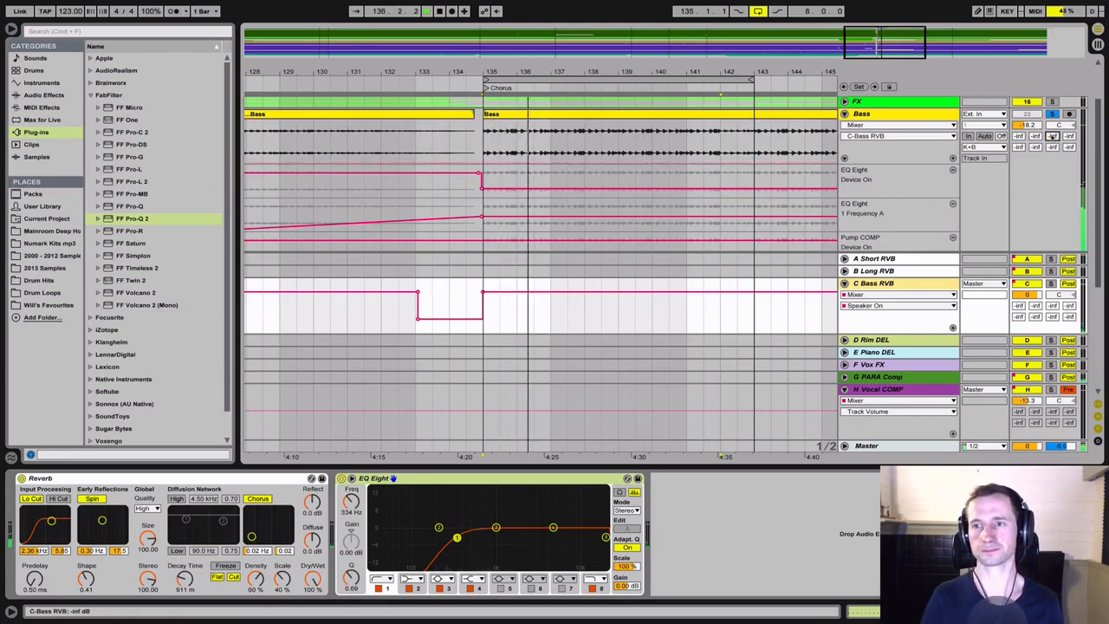